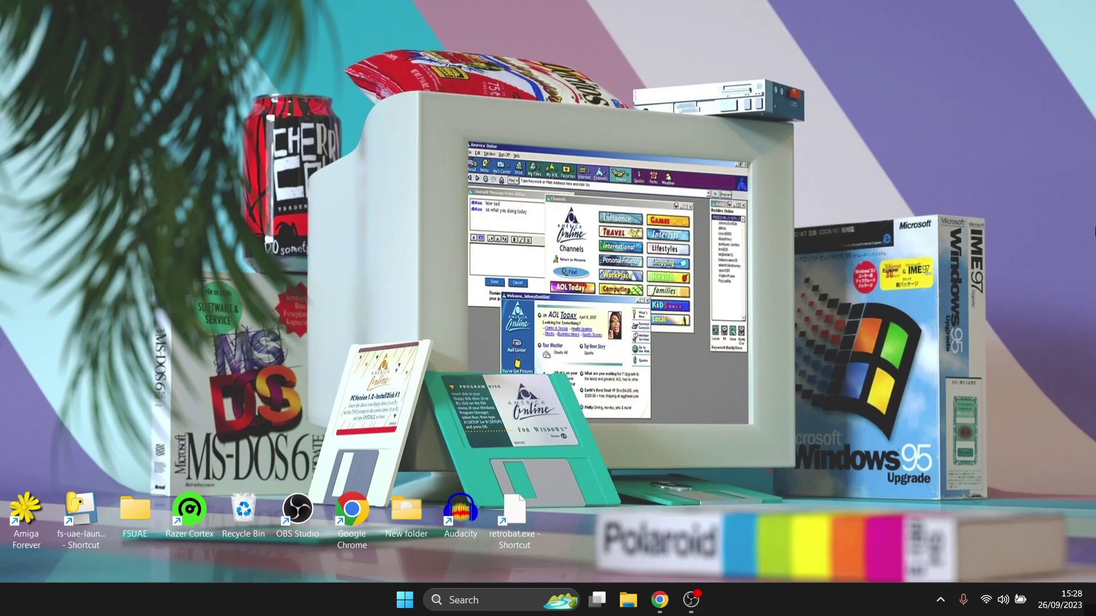
In Chrome, download the DOSBox 0.74-3 Windows installer from the official DOSBox site and keep the blocked file.
{"action": "left_click", "coordinate": [657, 605]}
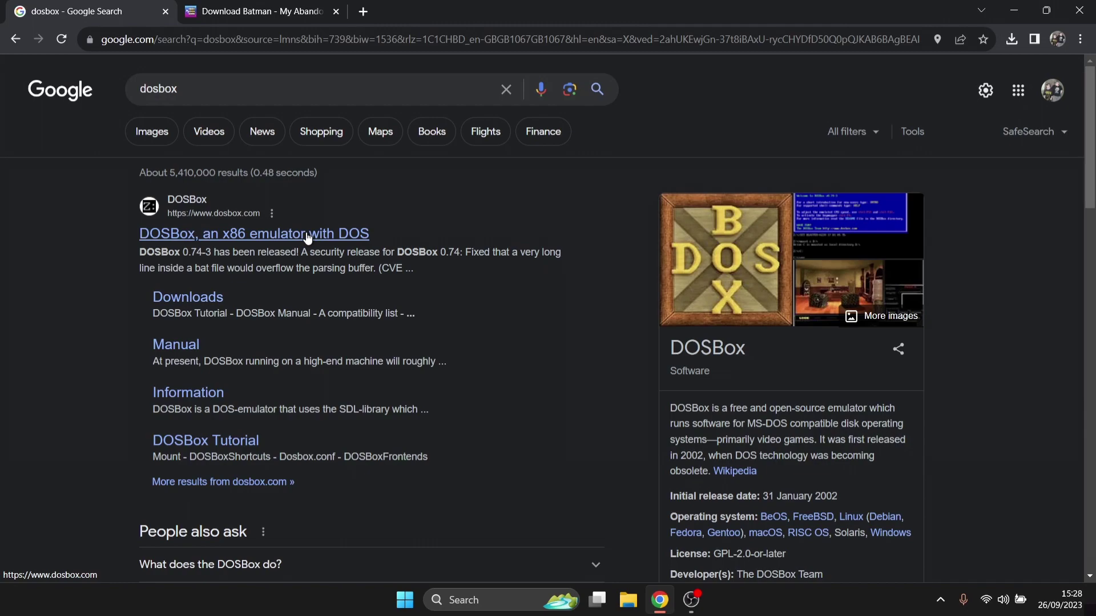
{"action": "left_click", "coordinate": [337, 234]}
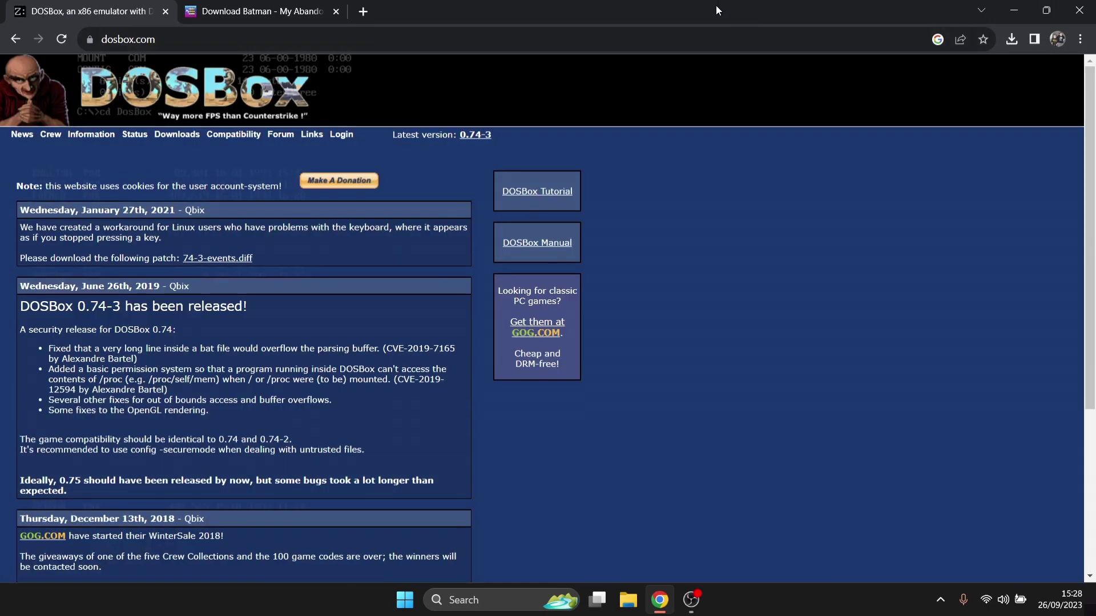
{"action": "left_click", "coordinate": [169, 137]}
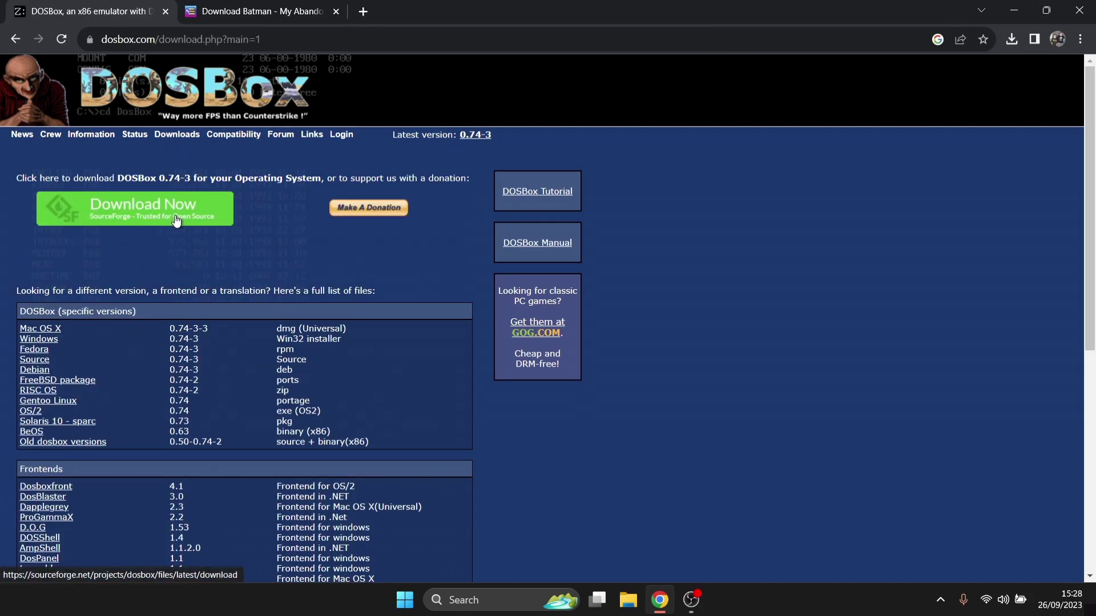
{"action": "left_click", "coordinate": [207, 221]}
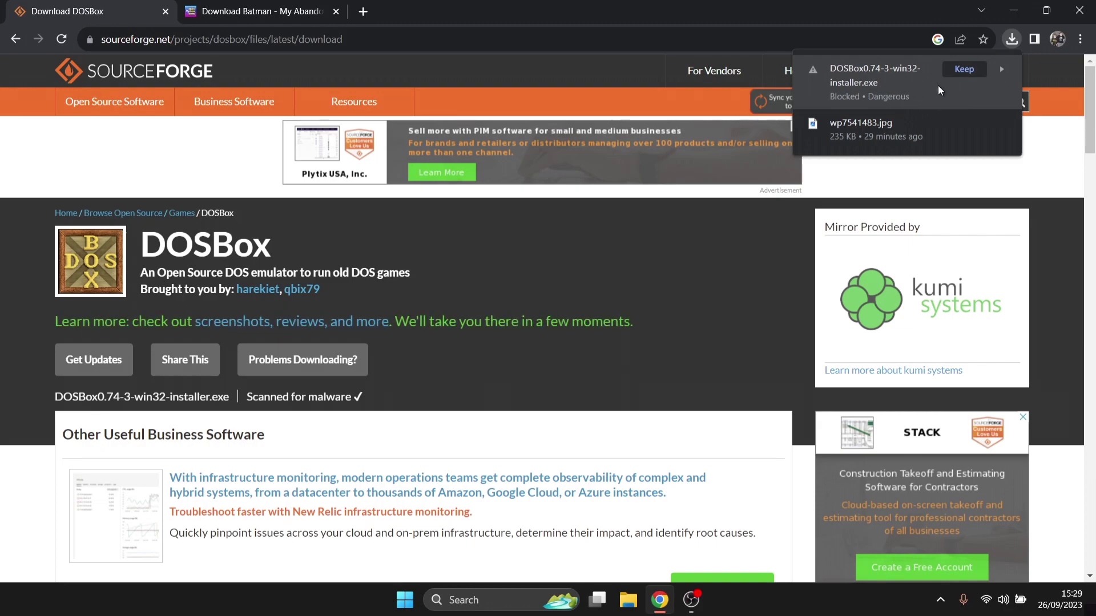
{"action": "left_click", "coordinate": [957, 69]}
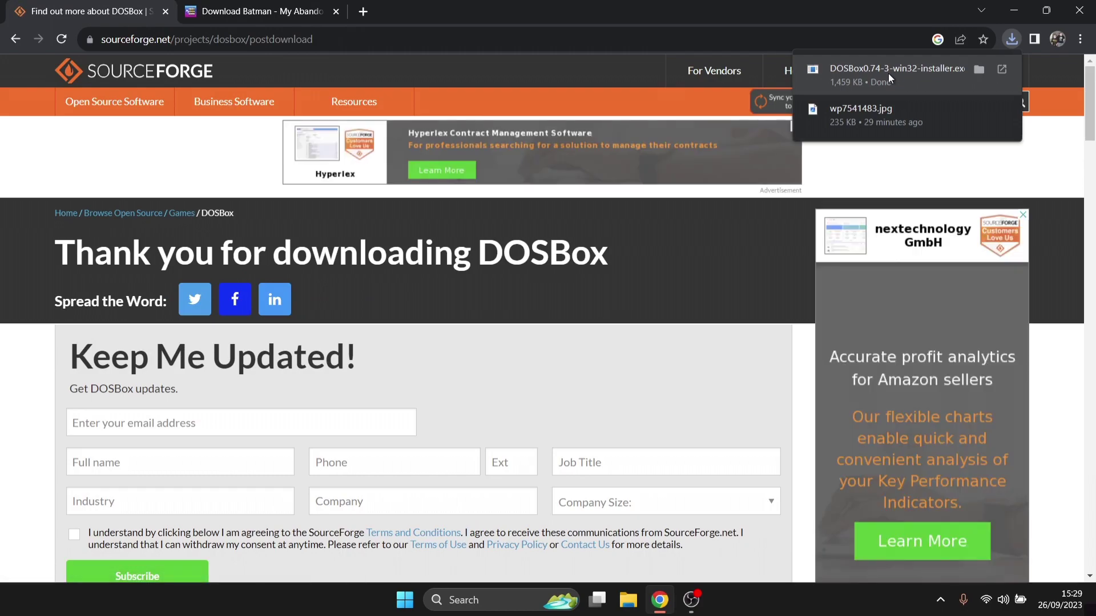
Run the downloaded DOSBox installer, clear the browser out of view, and proceed past the license agreement.
{"action": "left_click", "coordinate": [888, 73]}
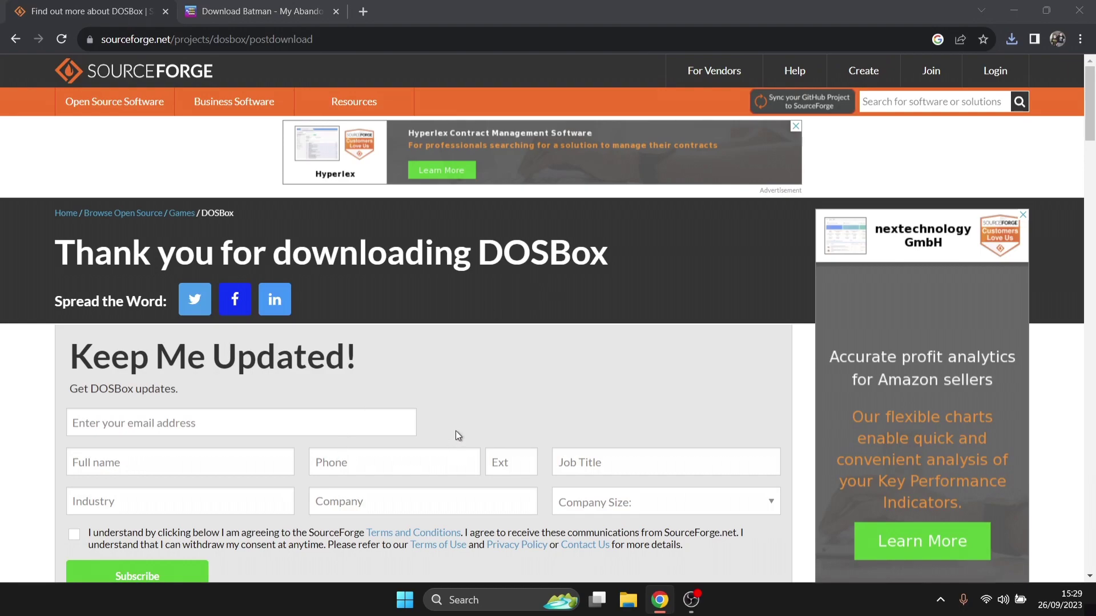
{"action": "left_click", "coordinate": [1014, 10]}
{"action": "left_click_drag", "start_coordinate": [432, 307], "coordinate": [224, 61]}
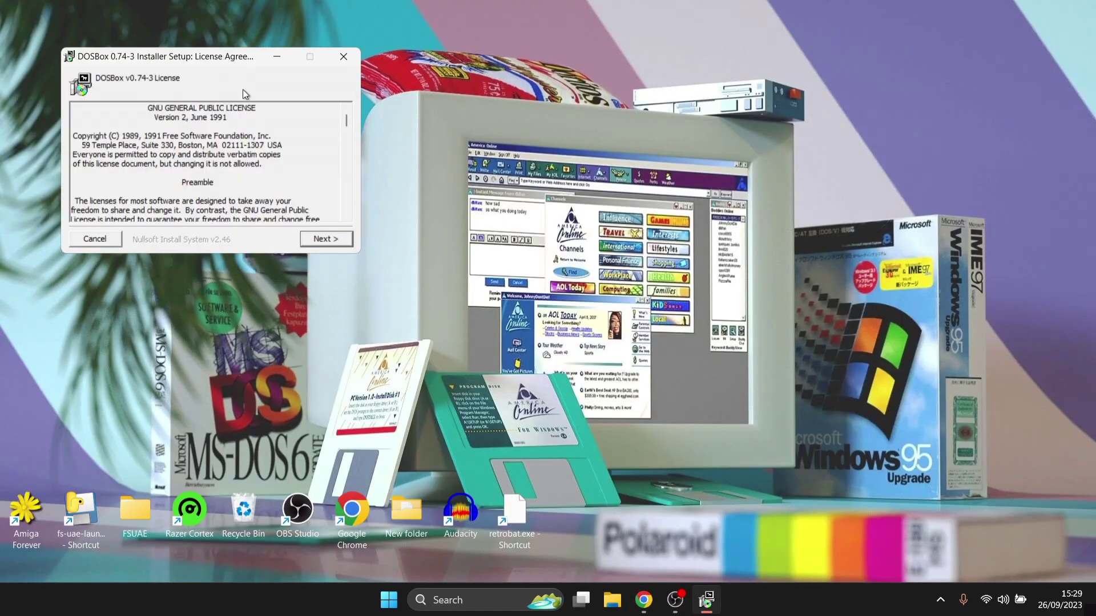
{"action": "left_click", "coordinate": [325, 240]}
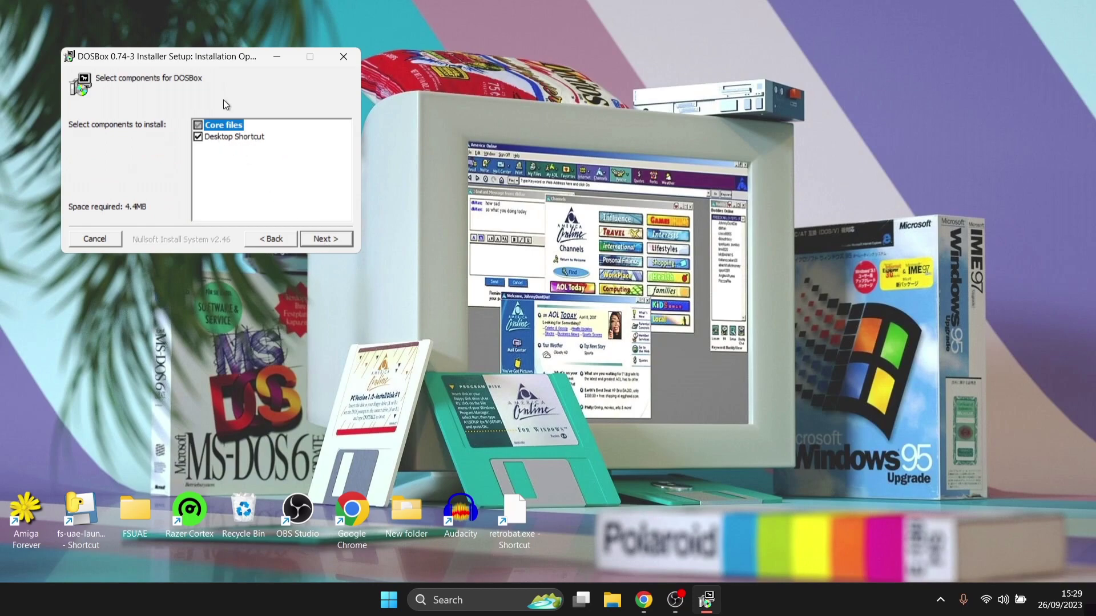
Install DOSBox with Core files and Desktop Shortcut into C:\Program Files (x86)\DOSBox-0.74-3, and close the finished installer.
{"action": "left_click_drag", "start_coordinate": [202, 55], "coordinate": [345, 66]}
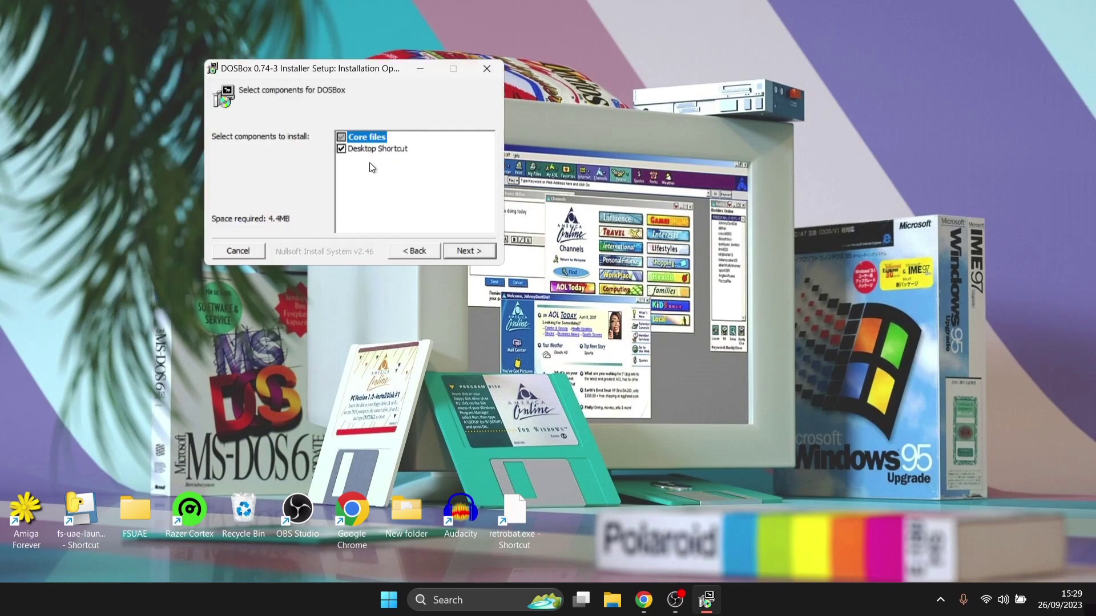
{"action": "left_click", "coordinate": [342, 151]}
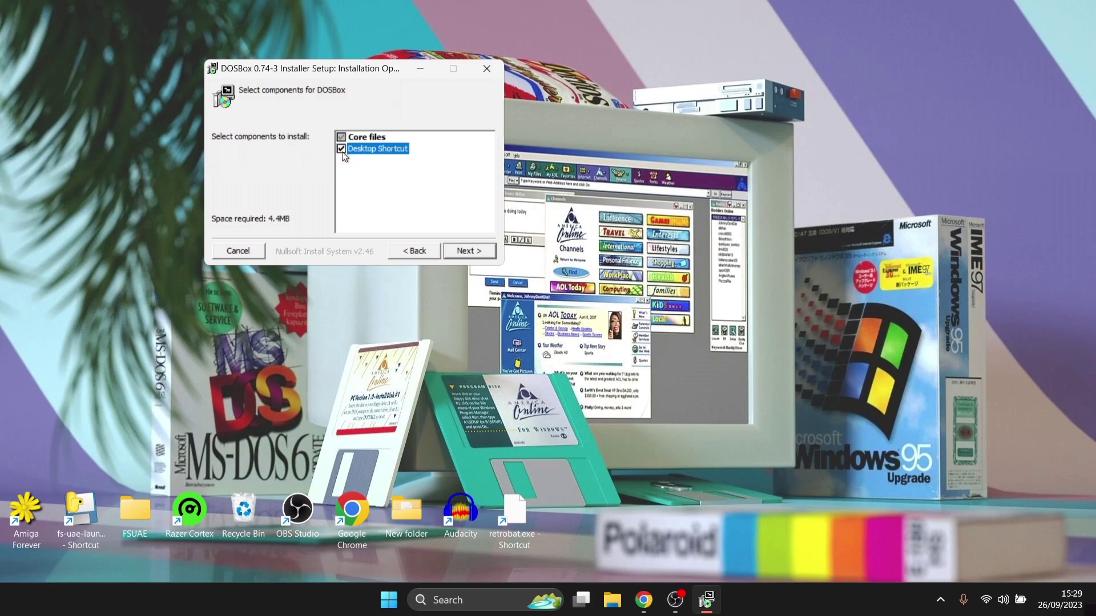
{"action": "left_click", "coordinate": [463, 255]}
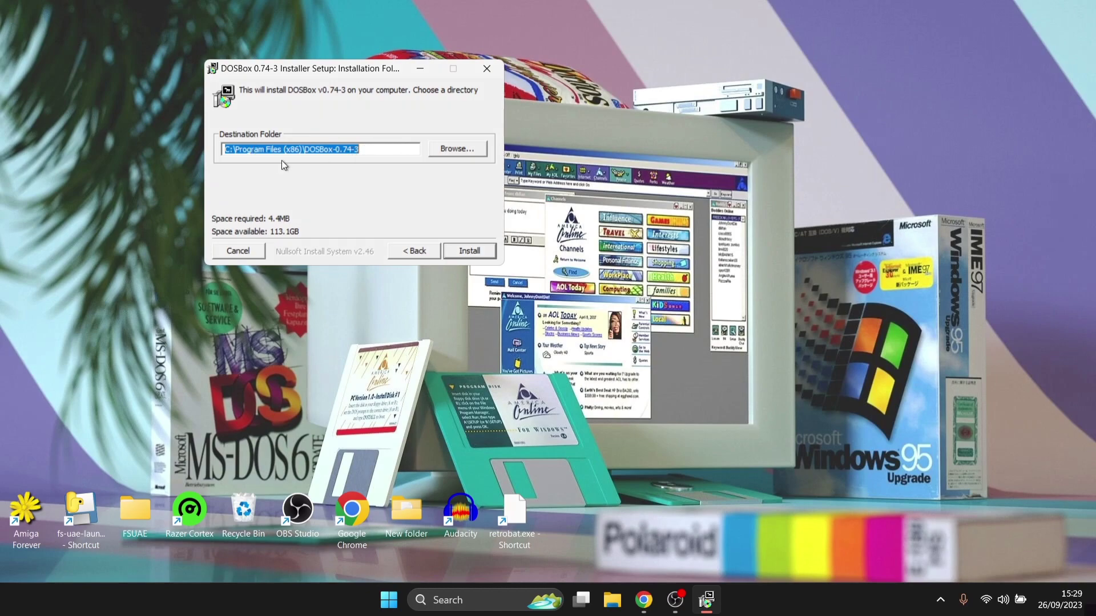
{"action": "left_click", "coordinate": [457, 252]}
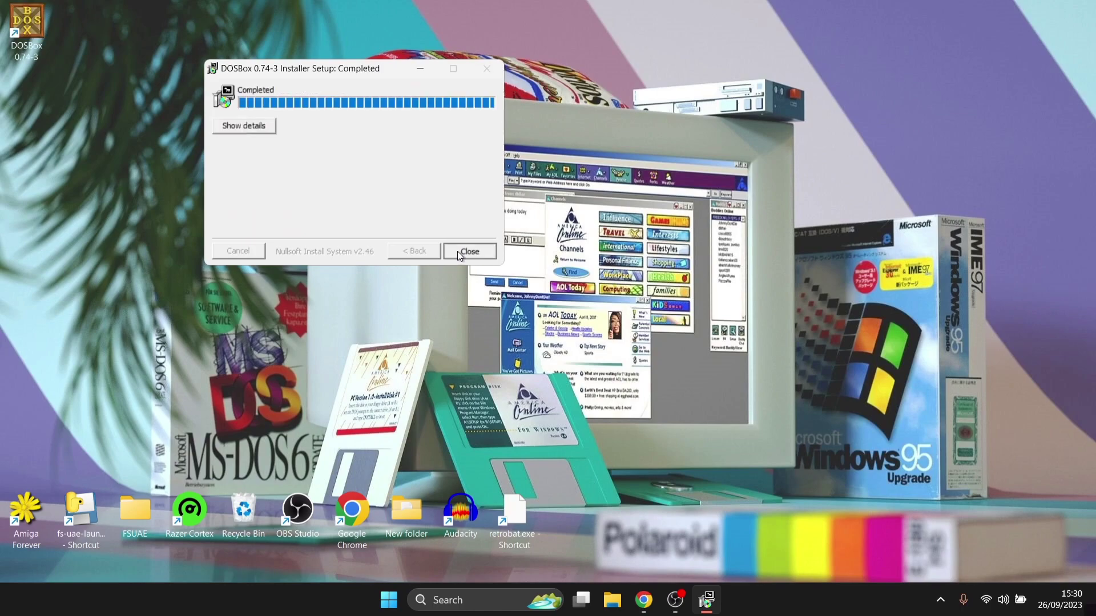
{"action": "left_click", "coordinate": [457, 251]}
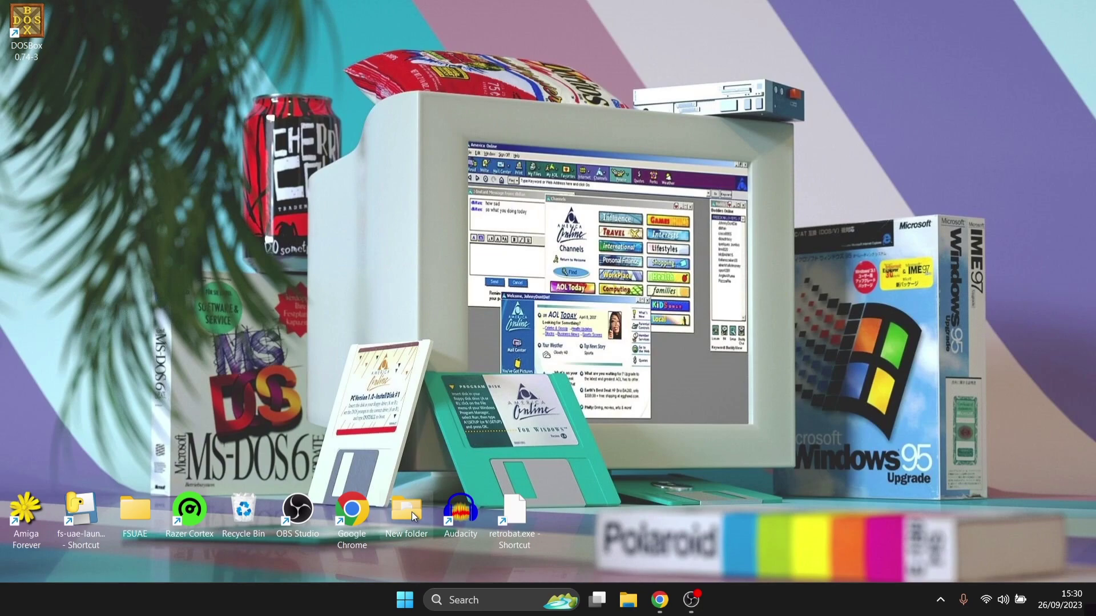
Inspect the DOSBox-0.74-3 installation folder under Program Files (x86) on drive C in File Explorer, and close the window.
{"action": "key", "text": "super+e"}
{"action": "double_click", "coordinate": [315, 168]}
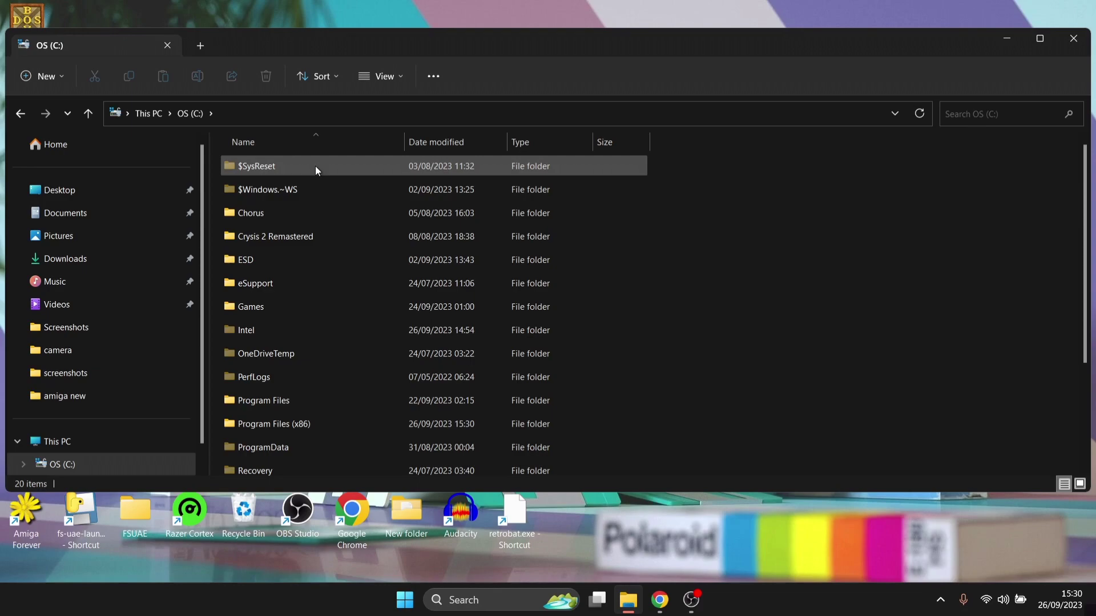
{"action": "double_click", "coordinate": [327, 425]}
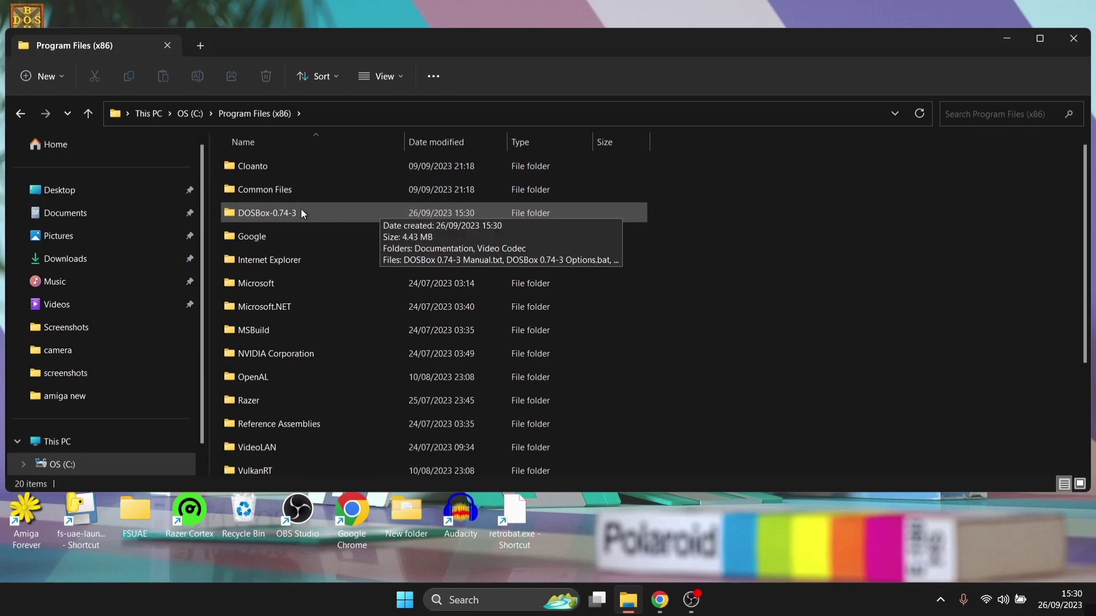
{"action": "double_click", "coordinate": [316, 212]}
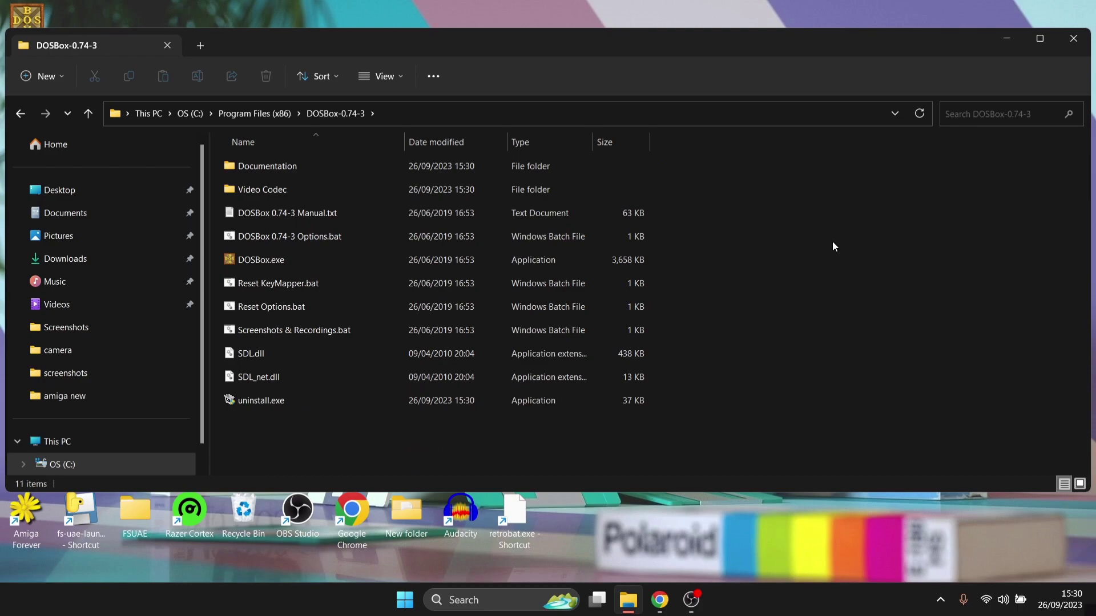
{"action": "left_click", "coordinate": [1074, 38]}
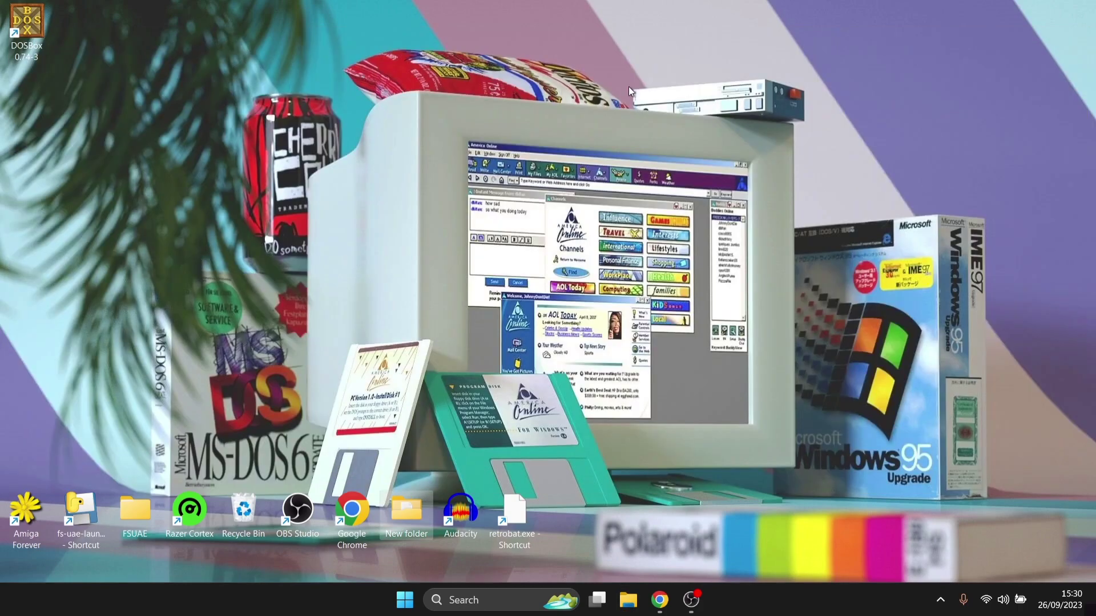
Launch DOSBox from its desktop shortcut and move its window clear of the status window.
{"action": "double_click", "coordinate": [33, 26]}
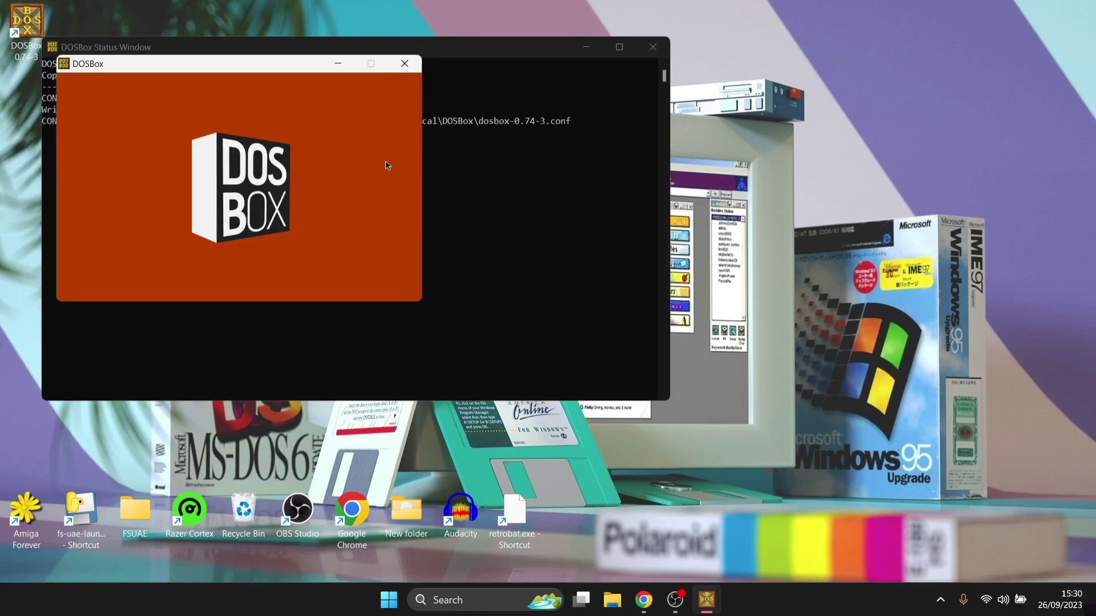
{"action": "left_click_drag", "start_coordinate": [294, 67], "coordinate": [815, 54]}
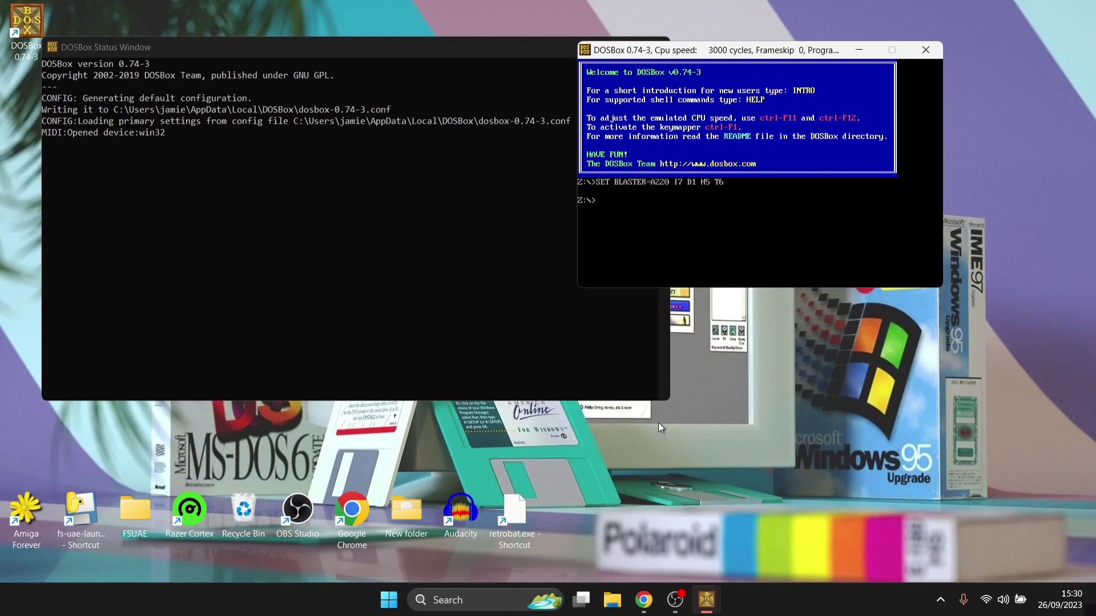
Switch to the My Abandonware page in Chrome and return to its header with the game search.
{"action": "left_click", "coordinate": [645, 606]}
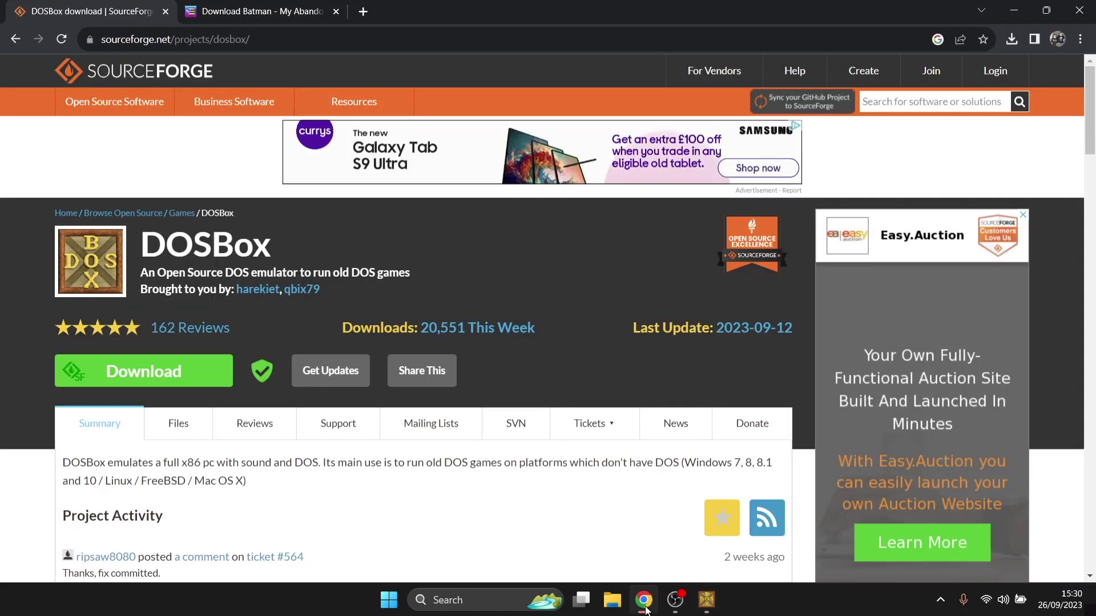
{"action": "left_click", "coordinate": [232, 7]}
{"action": "left_click", "coordinate": [1093, 137]}
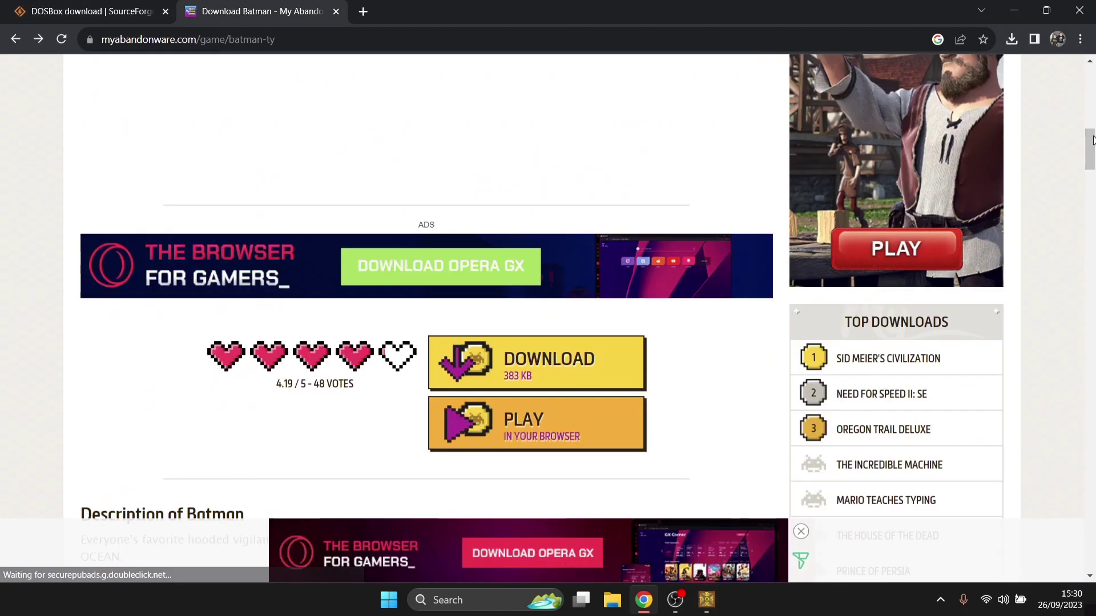
{"action": "left_click_drag", "start_coordinate": [1092, 133], "coordinate": [1093, 80]}
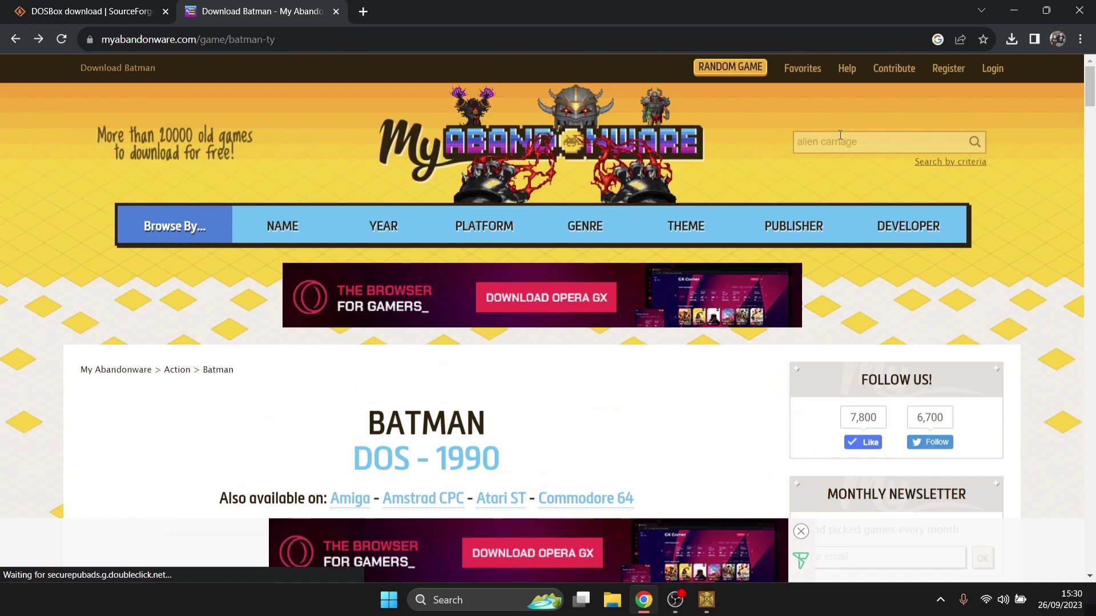
{"action": "triple_click", "coordinate": [874, 142]}
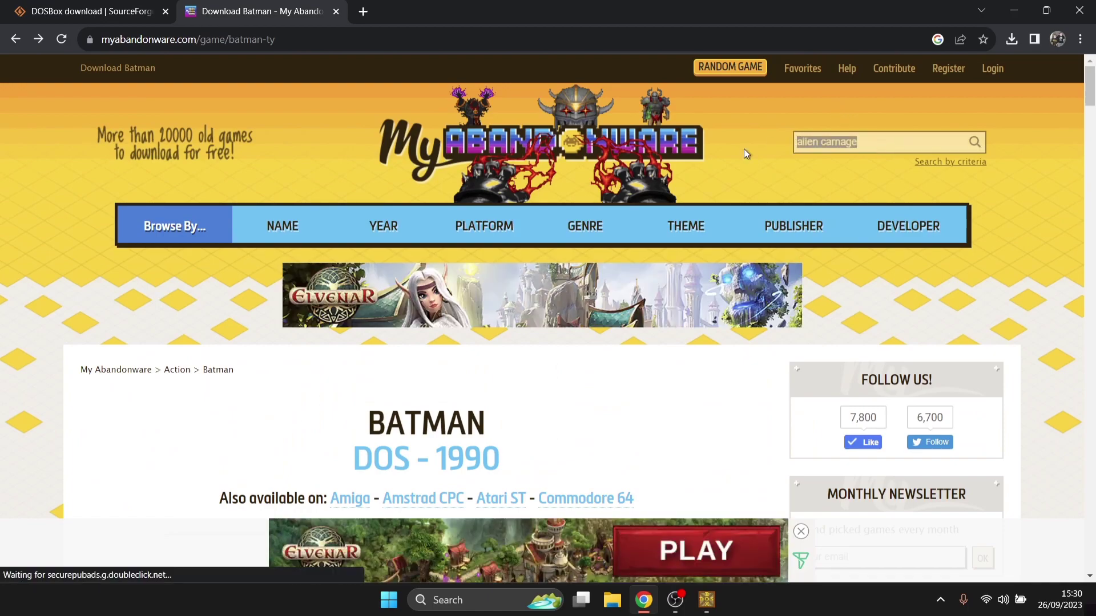
{"action": "left_click", "coordinate": [732, 150]}
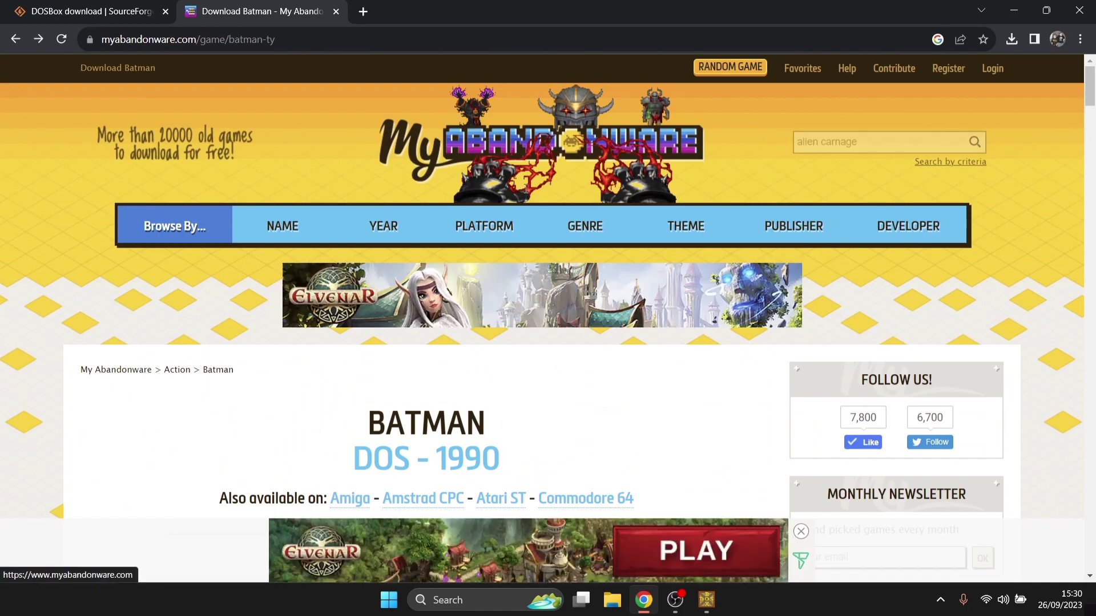
Browse the My Abandonware games by platform and look through the DOS games list.
{"action": "left_click", "coordinate": [484, 227]}
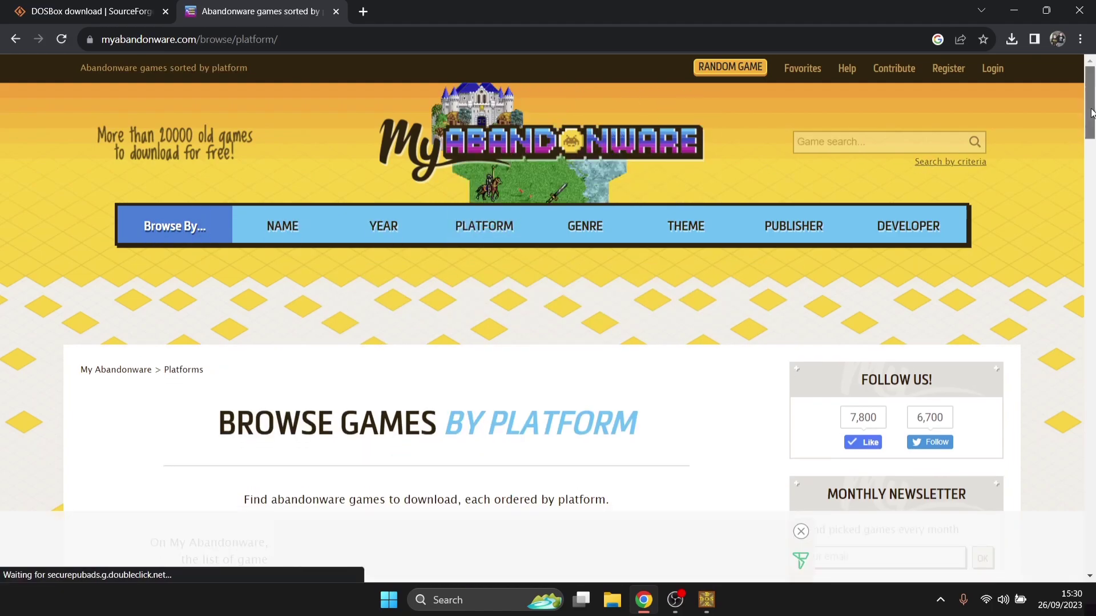
{"action": "left_click_drag", "start_coordinate": [1091, 114], "coordinate": [1093, 343]}
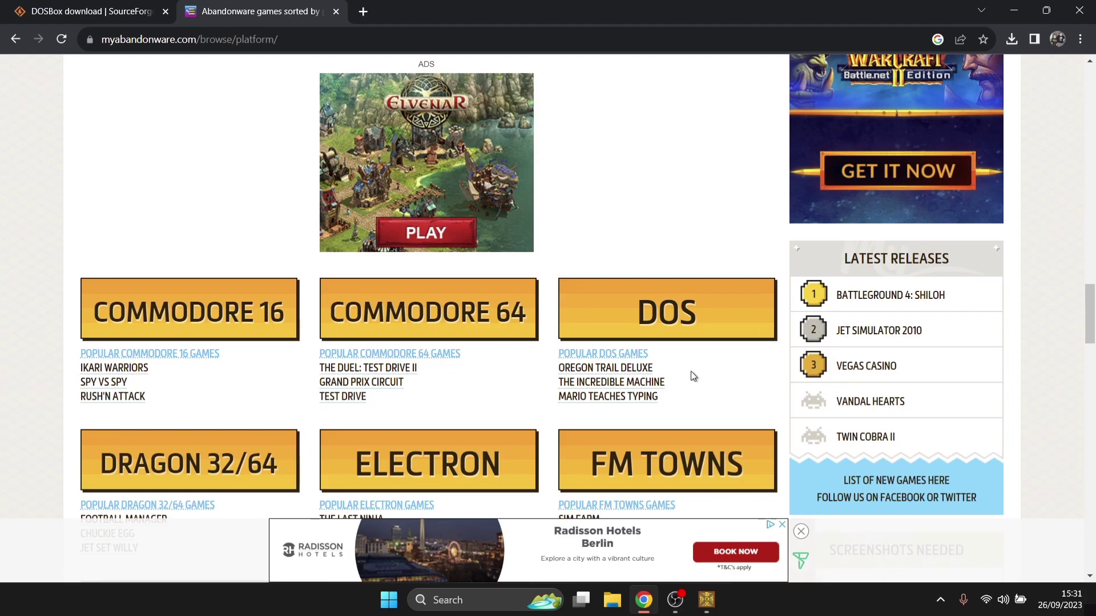
{"action": "left_click", "coordinate": [673, 324]}
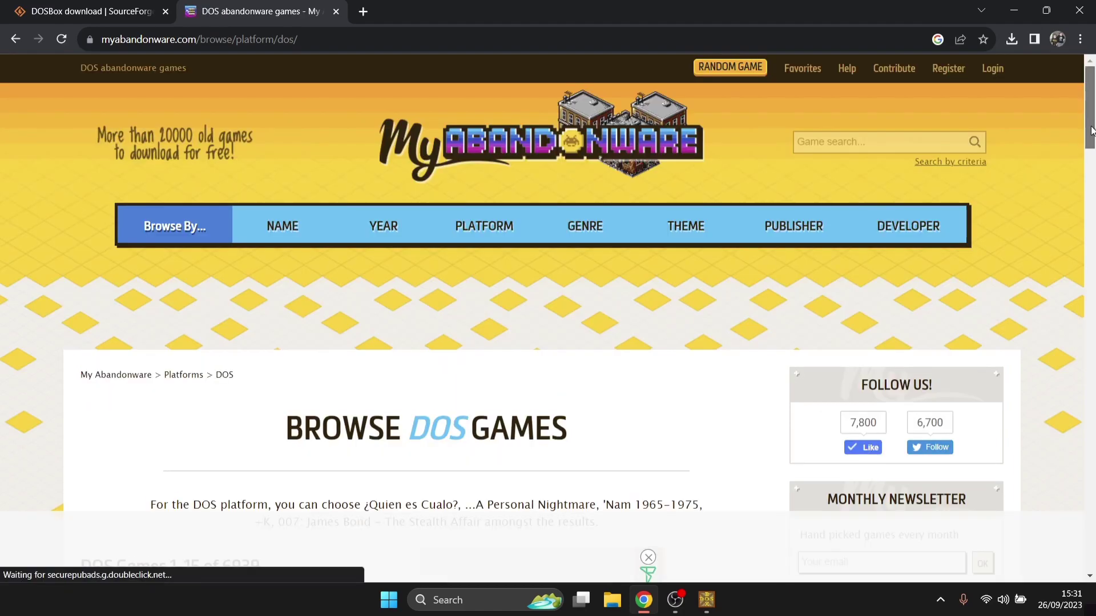
{"action": "left_click_drag", "start_coordinate": [1090, 132], "coordinate": [1093, 285]}
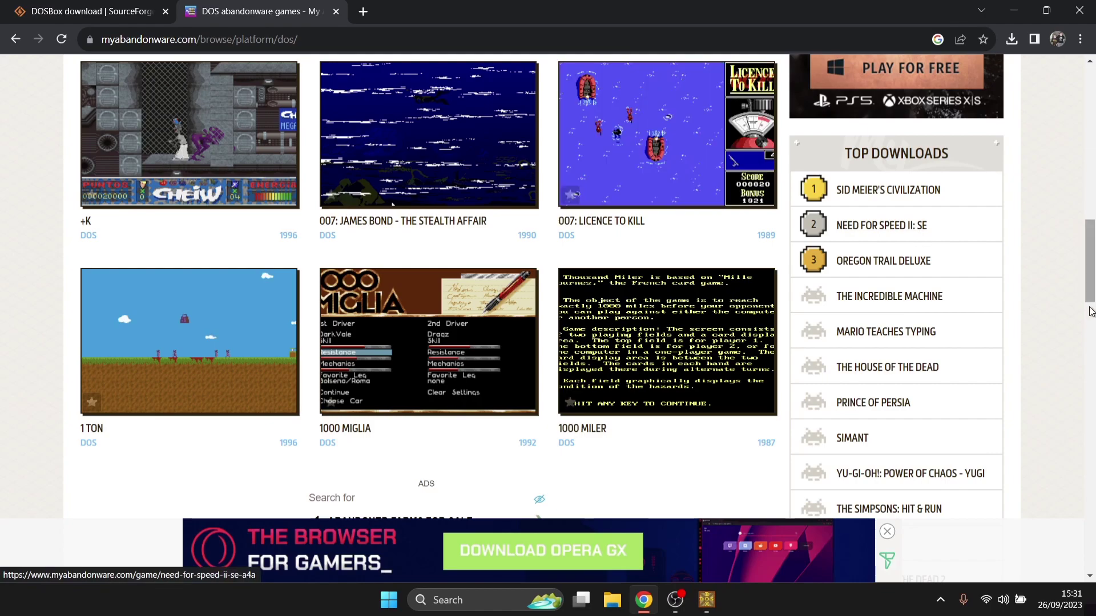
{"action": "left_click_drag", "start_coordinate": [1094, 258], "coordinate": [1093, 103]}
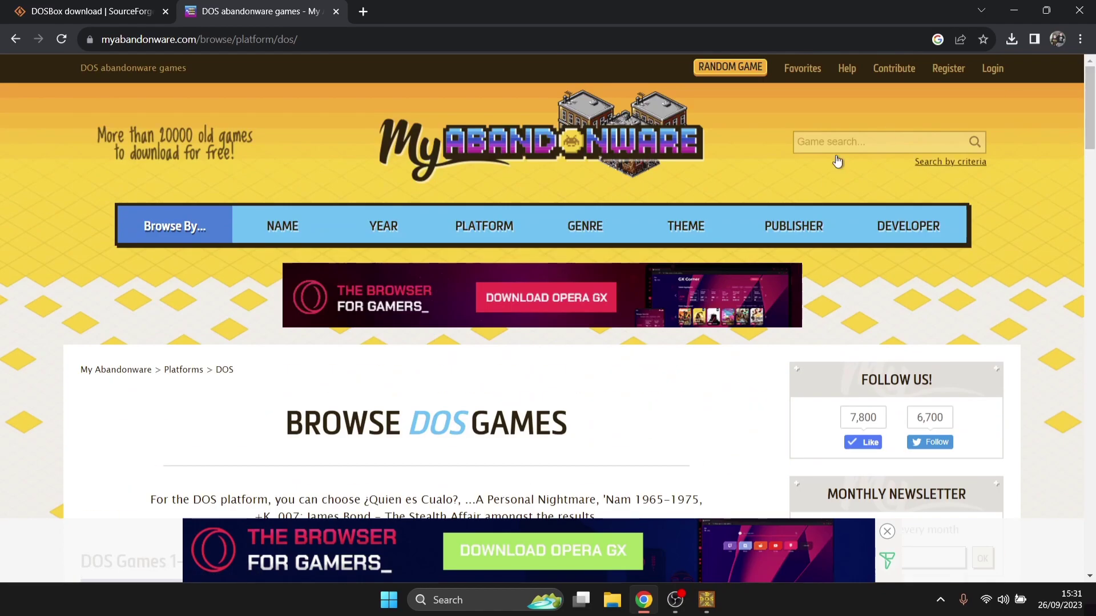
Search My Abandonware for BATMAN.
{"action": "left_click", "coordinate": [849, 141]}
{"action": "type", "text": "BATMN"}
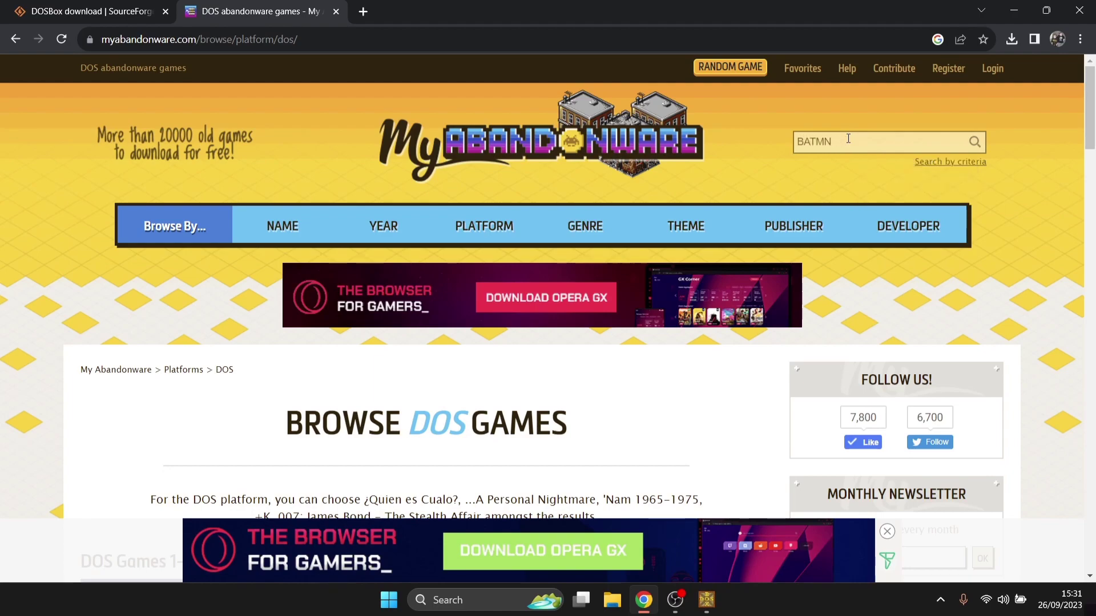
{"action": "key", "text": "BackSpace"}
{"action": "type", "text": "AN"}
{"action": "key", "text": "Return"}
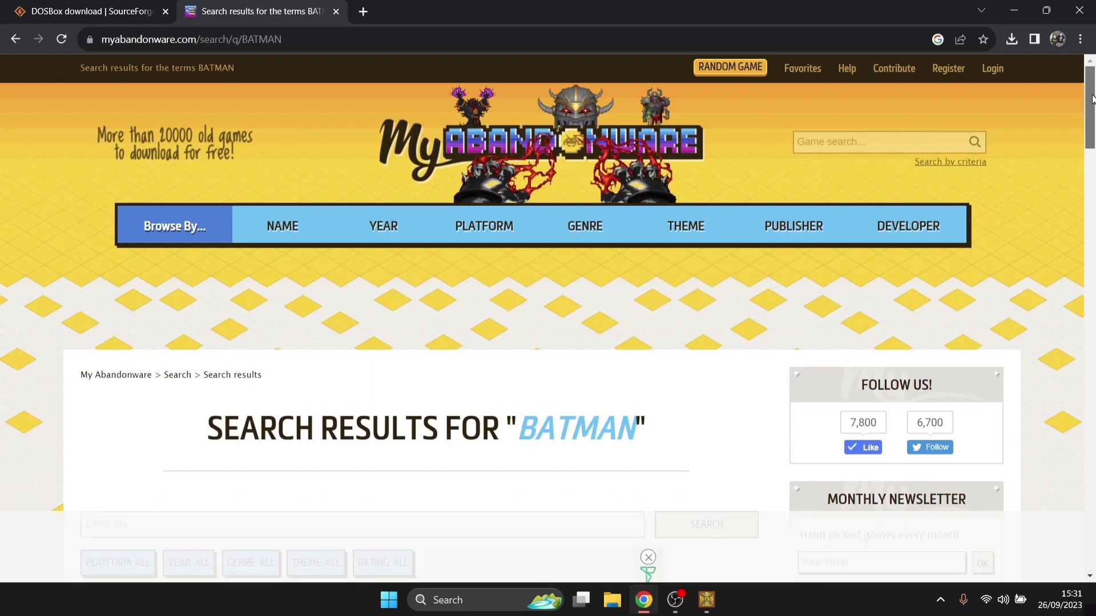
Download the 383 KB DOS version of the 1990 Batman game and place its zip beneath the DOSBox shortcut on the desktop.
{"action": "left_click_drag", "start_coordinate": [1094, 97], "coordinate": [1094, 165]}
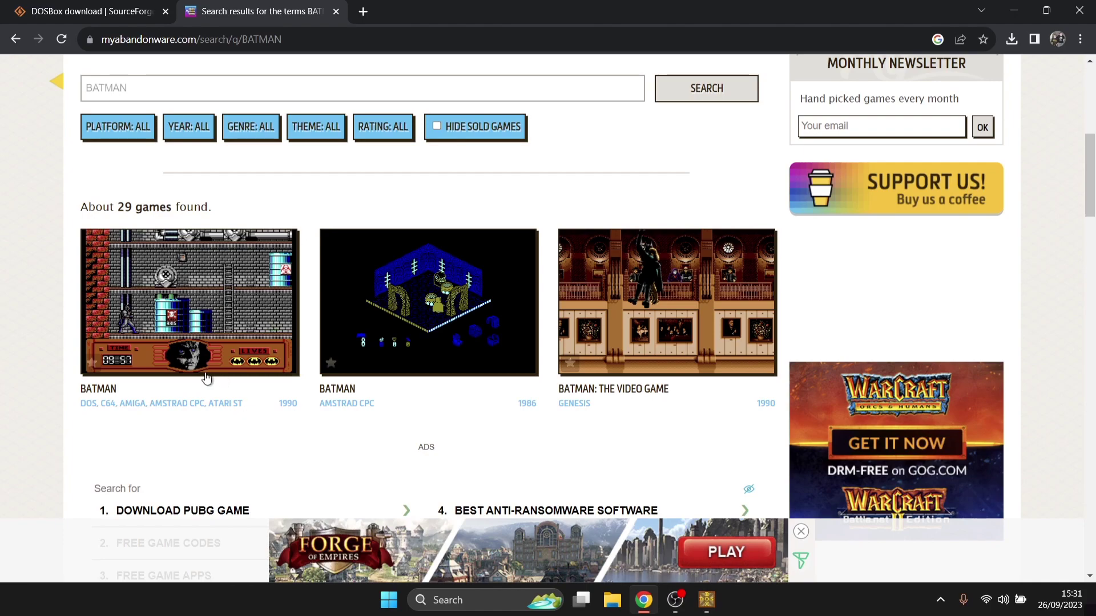
{"action": "left_click", "coordinate": [207, 342]}
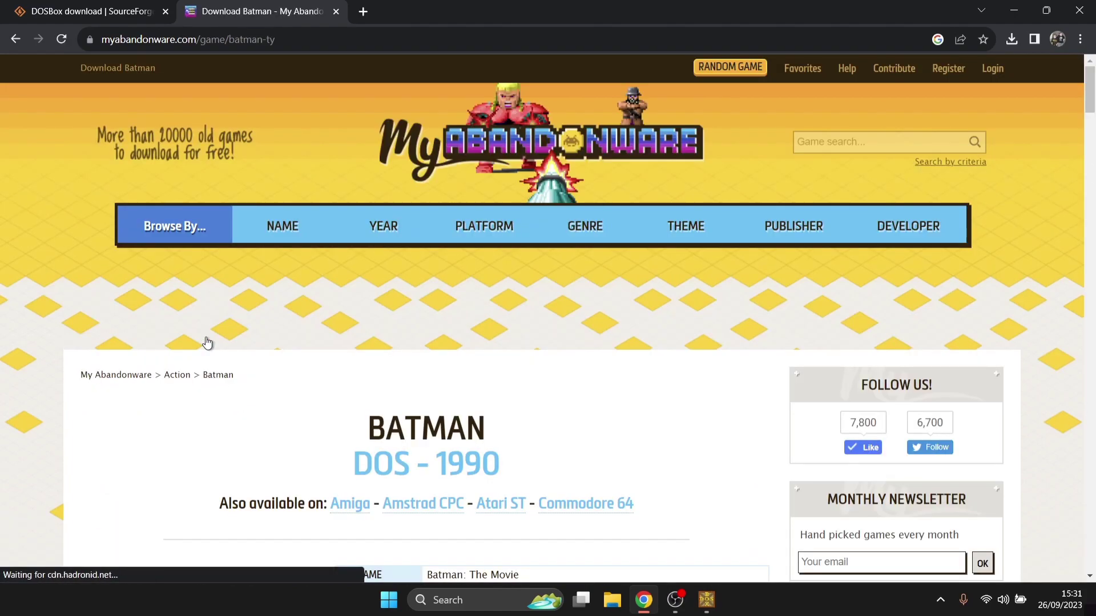
{"action": "left_click_drag", "start_coordinate": [1091, 94], "coordinate": [1091, 189]}
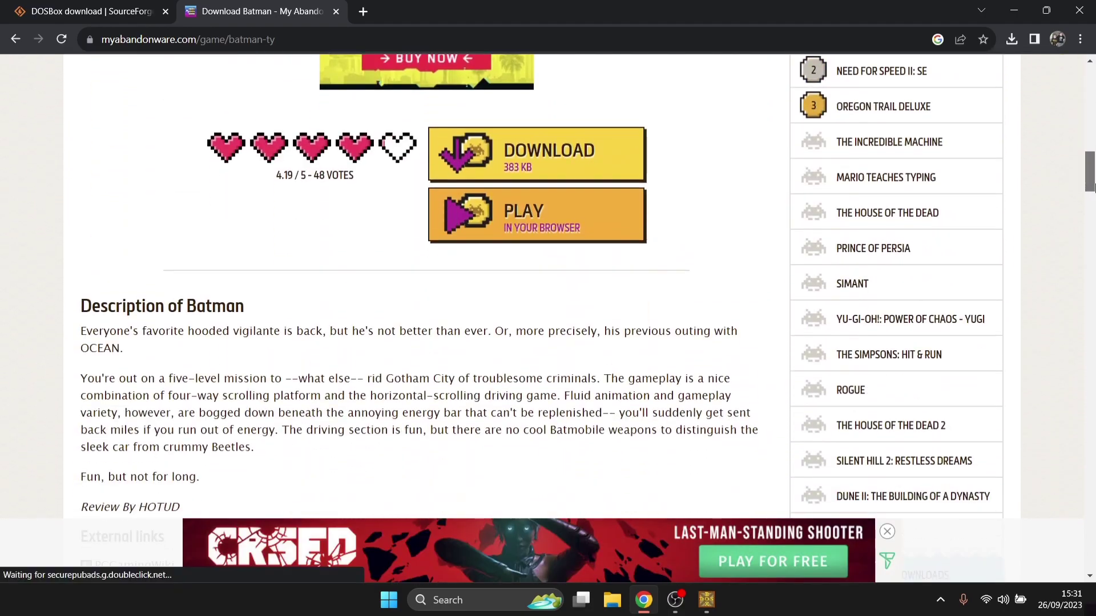
{"action": "left_click", "coordinate": [536, 157]}
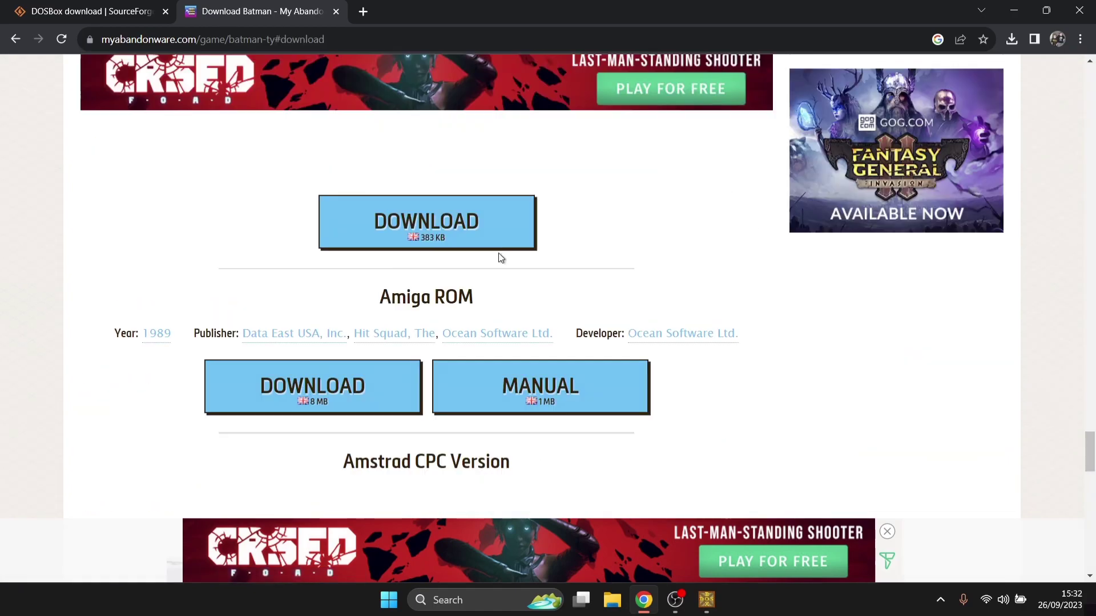
{"action": "left_click", "coordinate": [416, 230]}
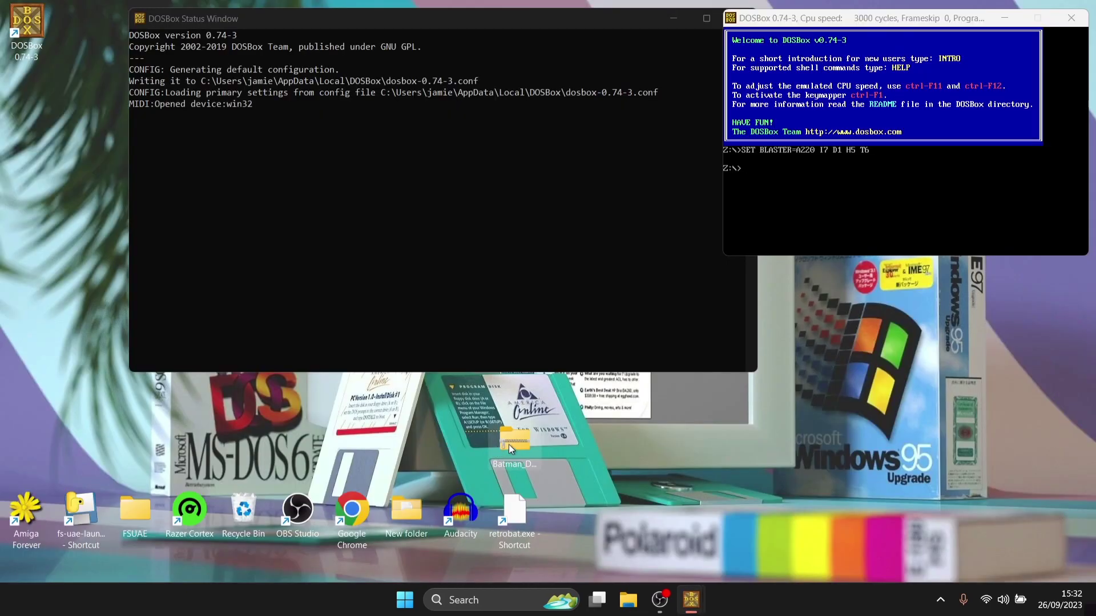
{"action": "left_click_drag", "start_coordinate": [509, 444], "coordinate": [46, 241]}
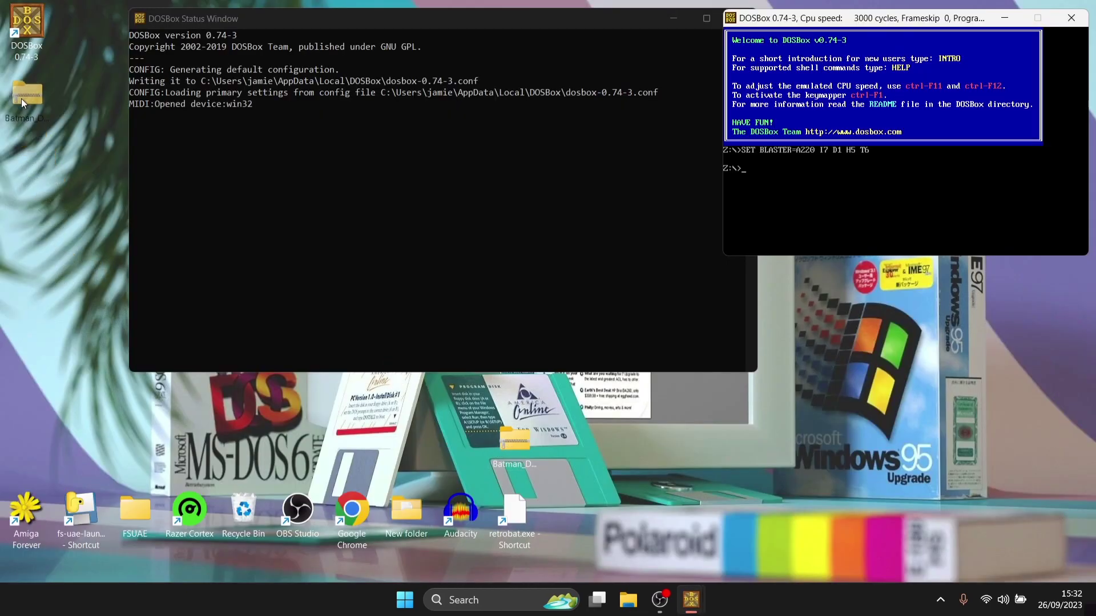
{"action": "left_click_drag", "start_coordinate": [22, 99], "coordinate": [21, 101]}
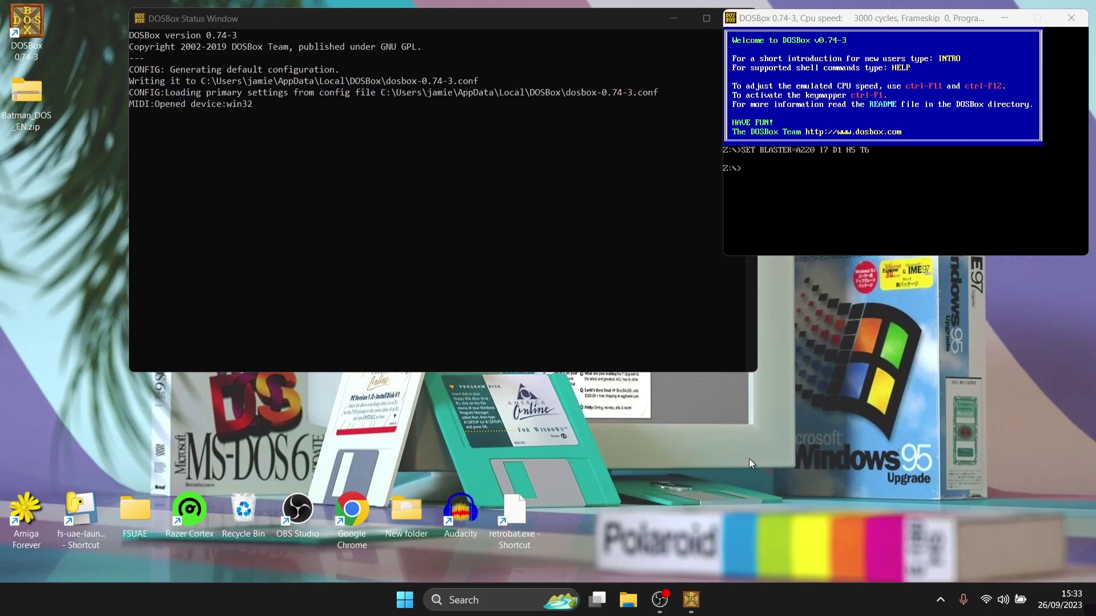
Create a folder named dos in the root of the C: drive.
{"action": "left_click", "coordinate": [628, 600]}
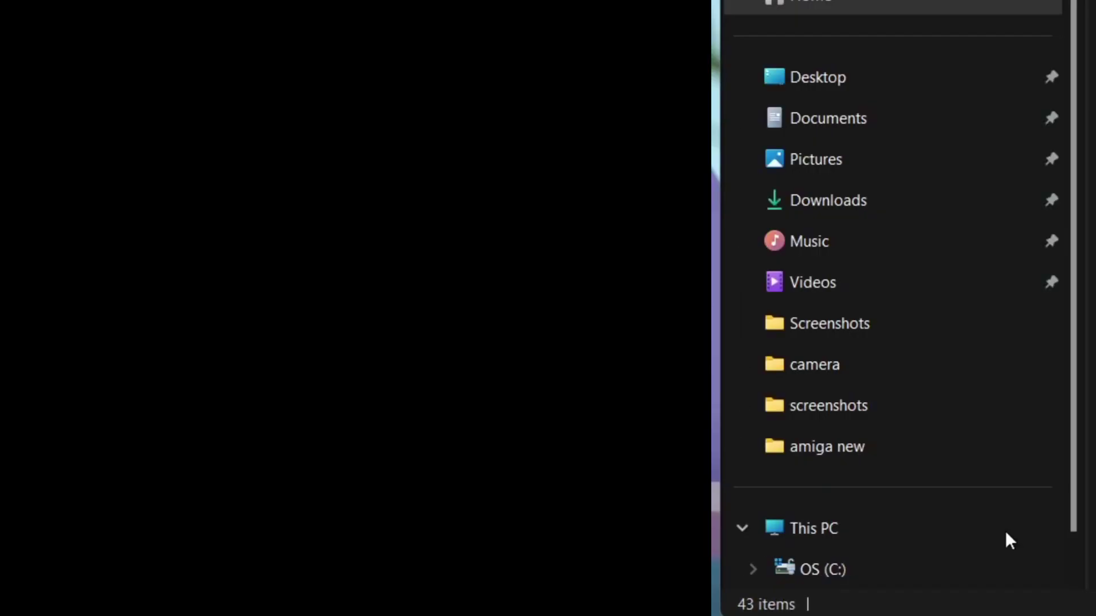
{"action": "left_click", "coordinate": [989, 520]}
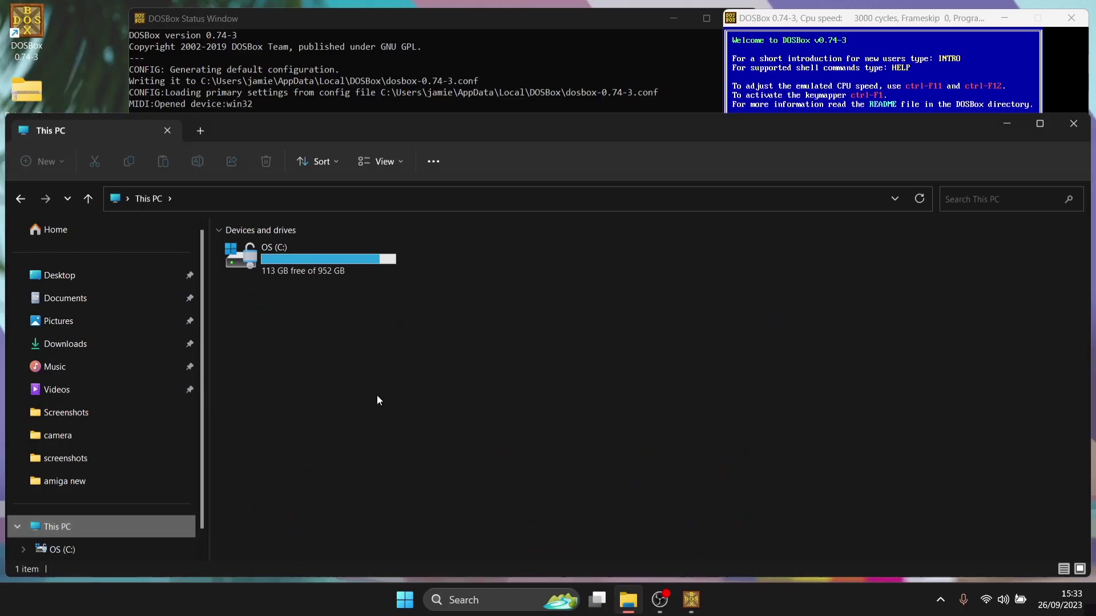
{"action": "double_click", "coordinate": [310, 255]}
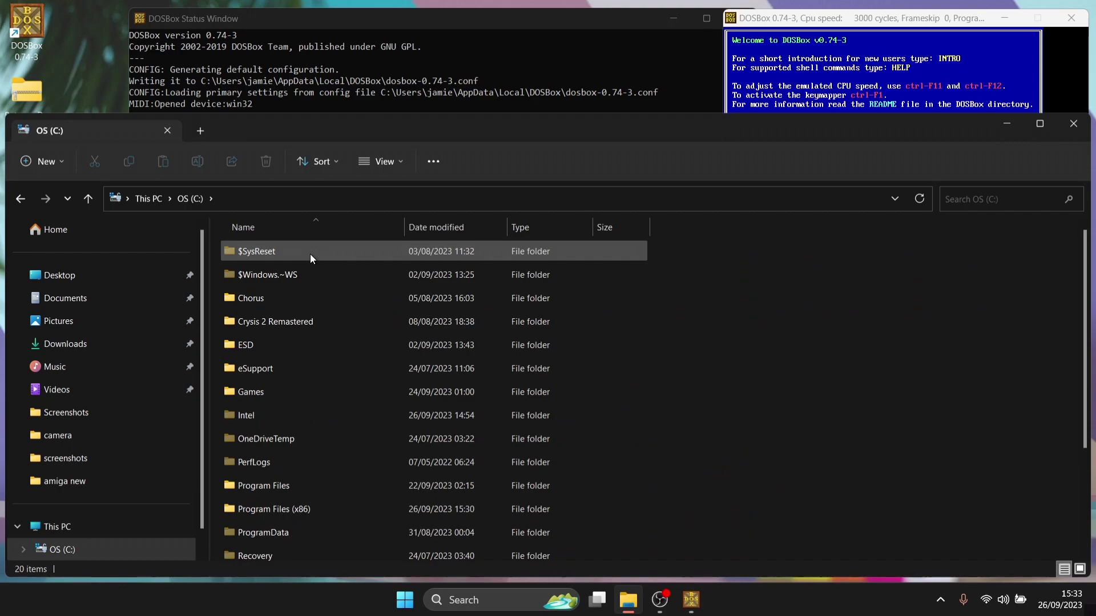
{"action": "right_click", "coordinate": [830, 379]}
{"action": "mouse_move", "coordinate": [884, 320]}
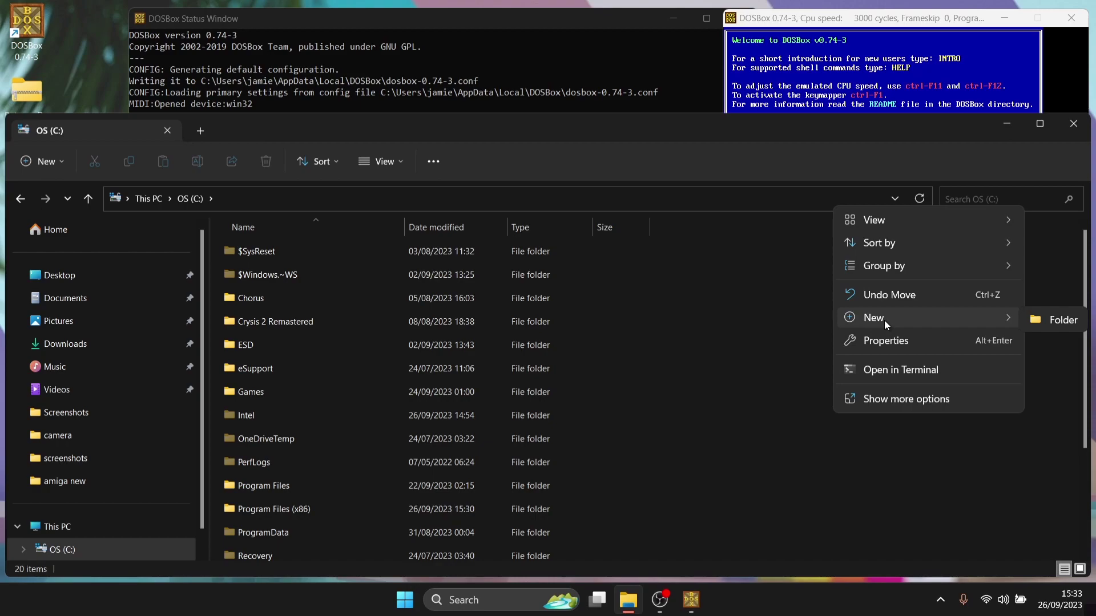
{"action": "left_click", "coordinate": [1058, 321]}
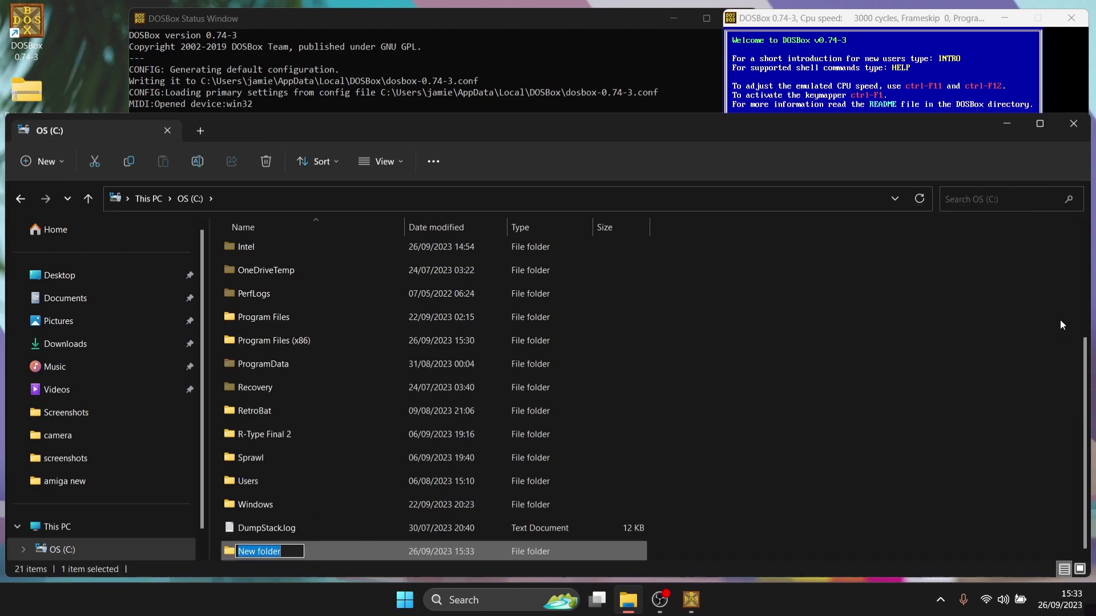
{"action": "type", "text": "dos"}
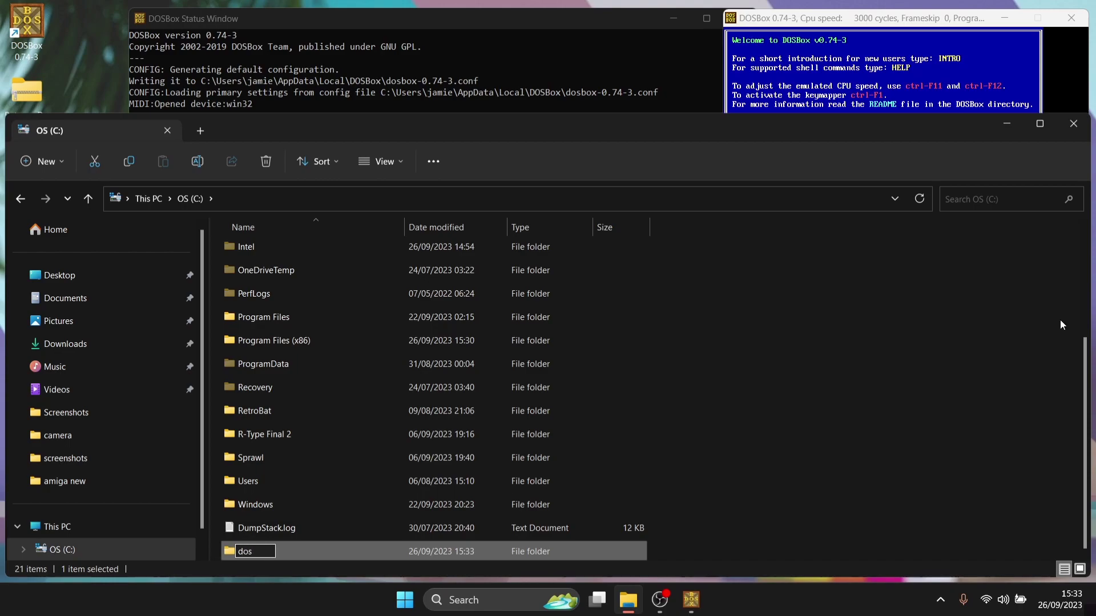
{"action": "key", "text": "Return"}
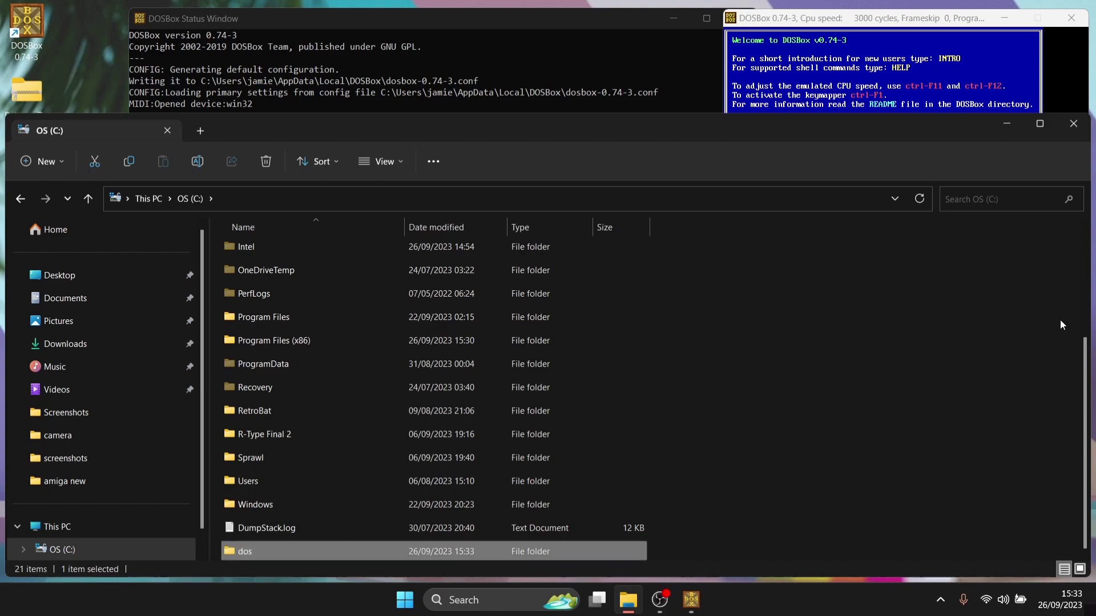
Open the dos folder and move Batman_DOS_EN.zip from the desktop into it.
{"action": "double_click", "coordinate": [344, 553]}
{"action": "left_click_drag", "start_coordinate": [256, 134], "coordinate": [364, 101]}
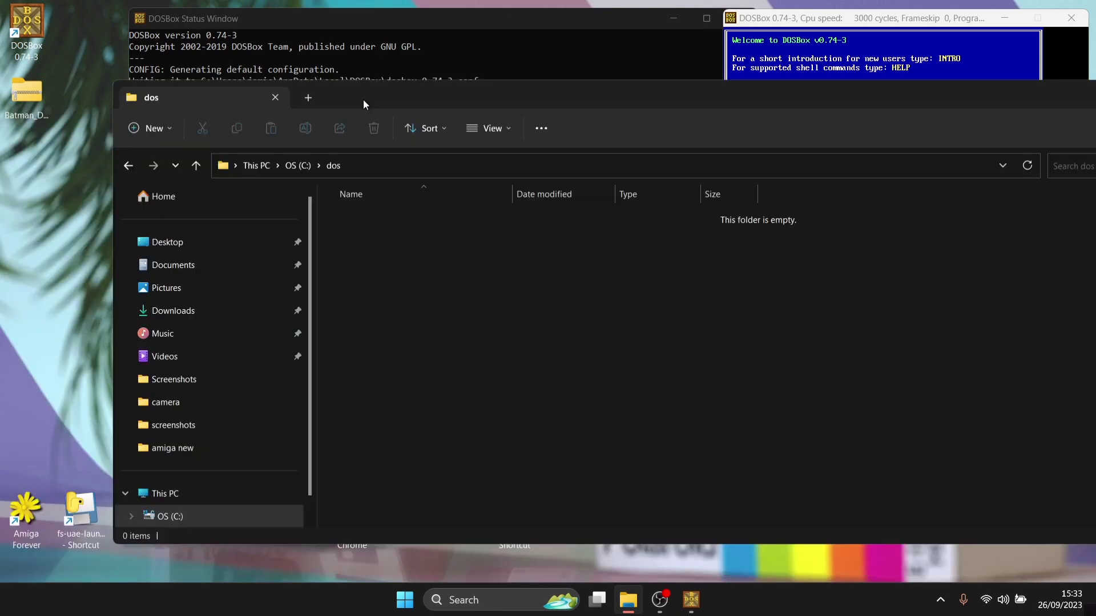
{"action": "left_click_drag", "start_coordinate": [23, 74], "coordinate": [501, 304]}
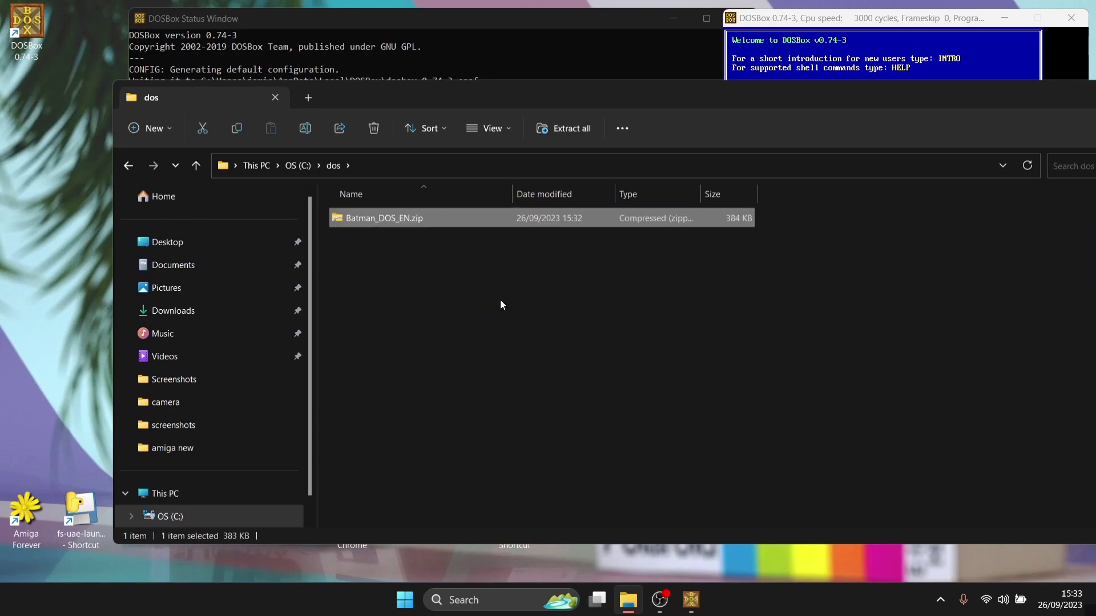
Extract Batman_DOS_EN.zip directly into the dos folder with WinRAR and delete the zip file.
{"action": "right_click", "coordinate": [370, 223]}
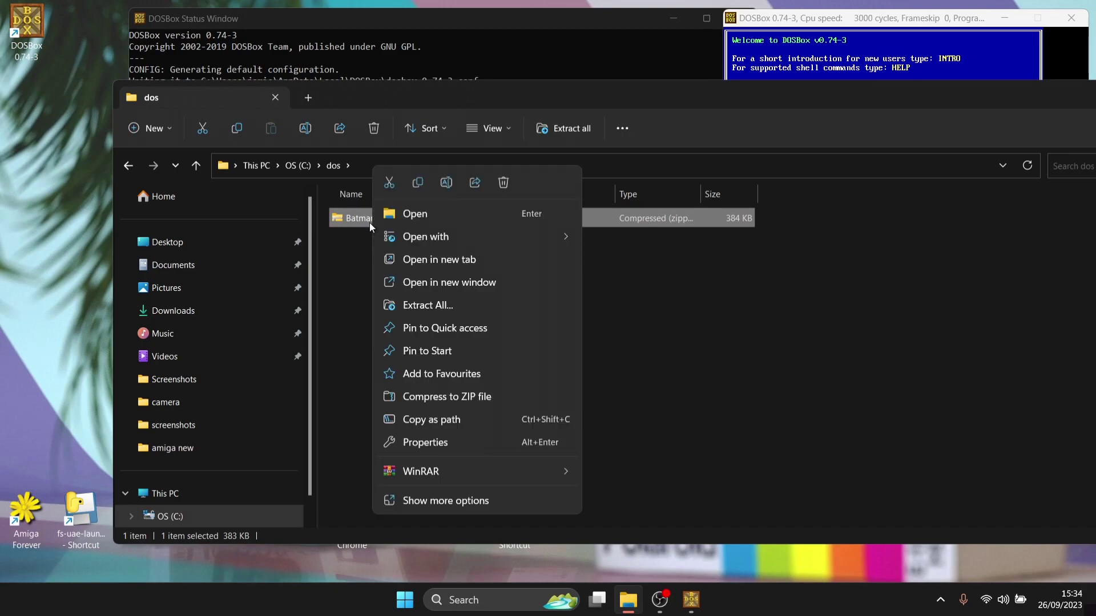
{"action": "mouse_move", "coordinate": [488, 481]}
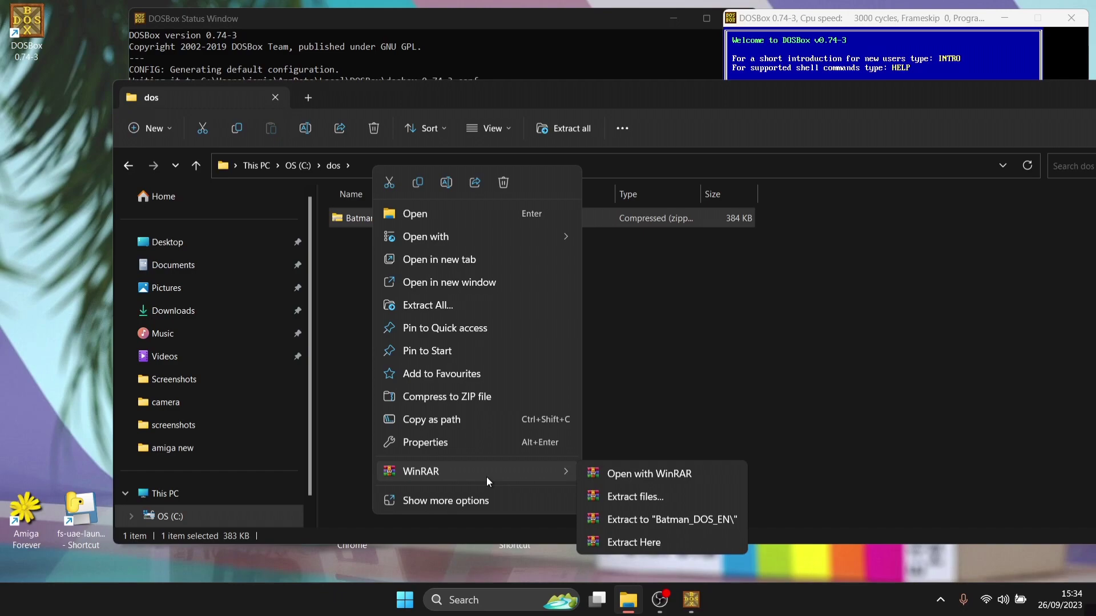
{"action": "left_click", "coordinate": [649, 539]}
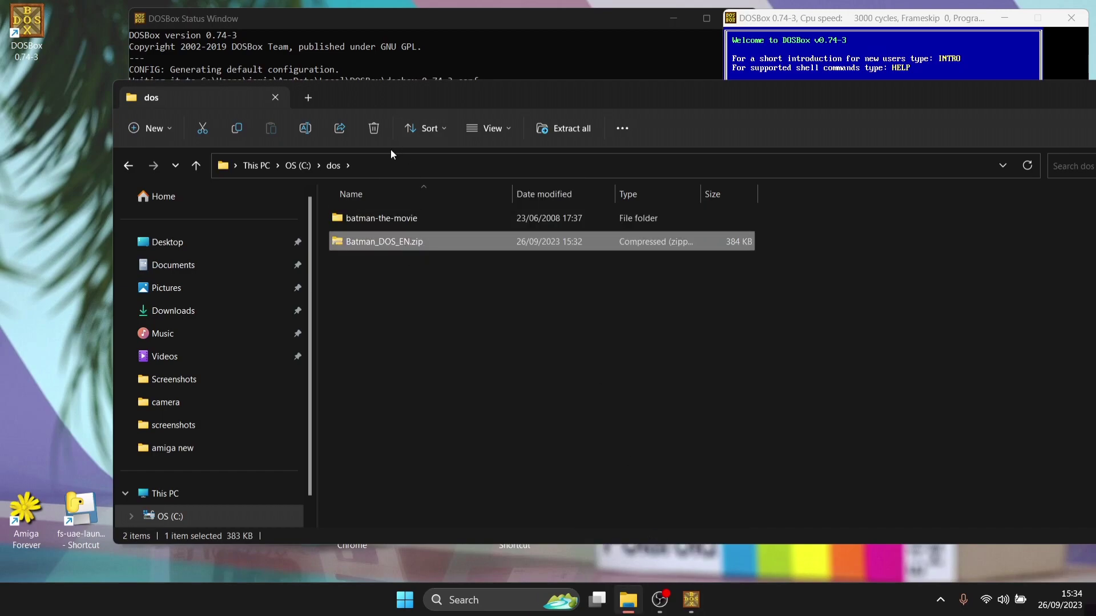
{"action": "left_click", "coordinate": [374, 129]}
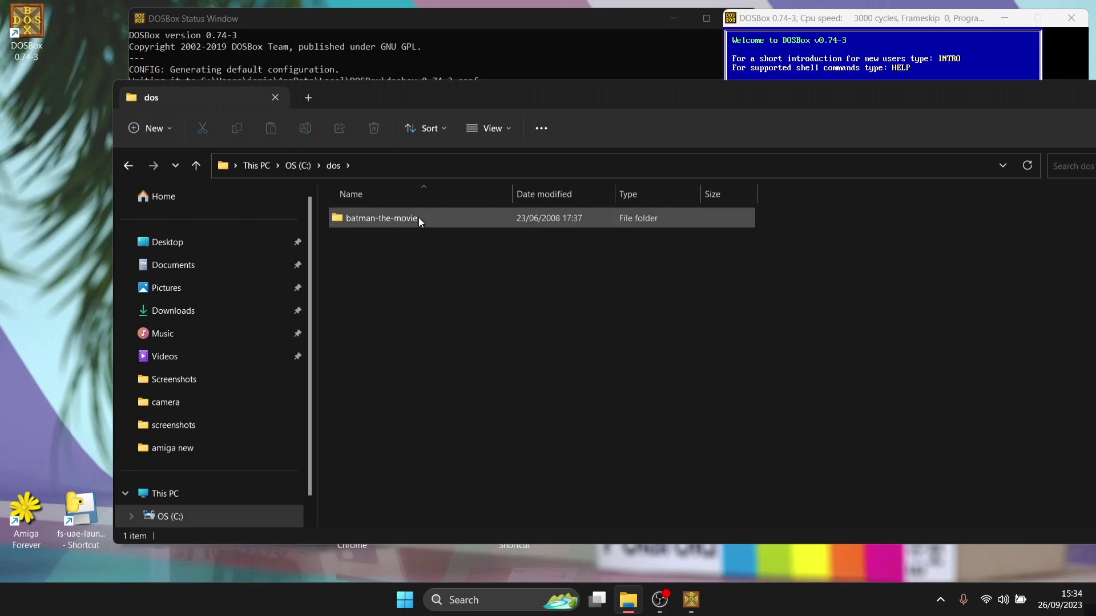
Open the batman-the-movie folder in a maximized window and look through its files for the game's executable.
{"action": "left_click", "coordinate": [443, 220]}
{"action": "double_click", "coordinate": [443, 220]}
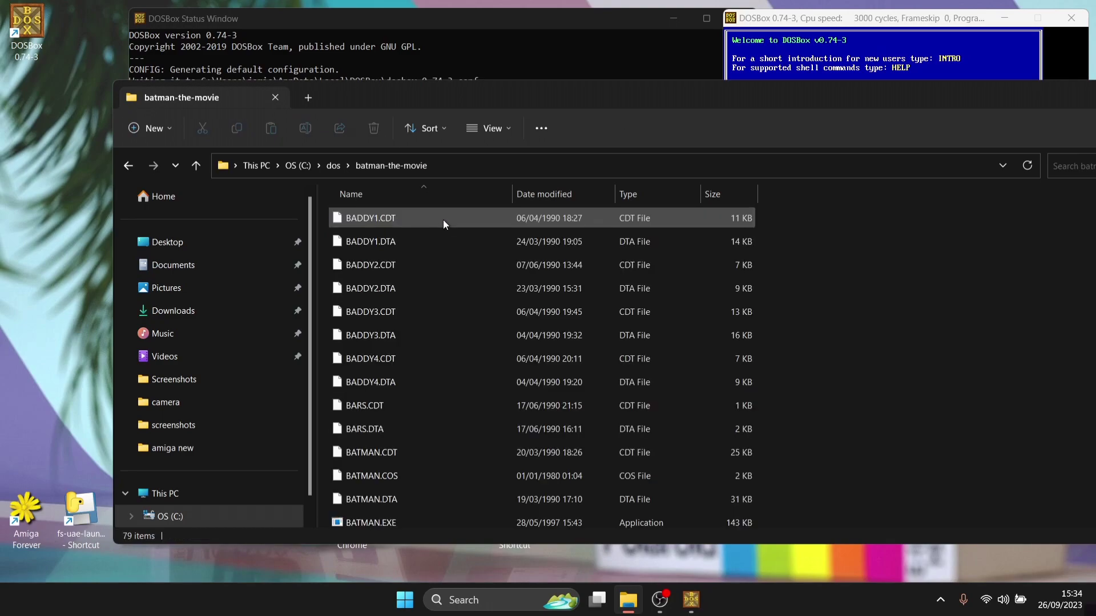
{"action": "double_click", "coordinate": [539, 99]}
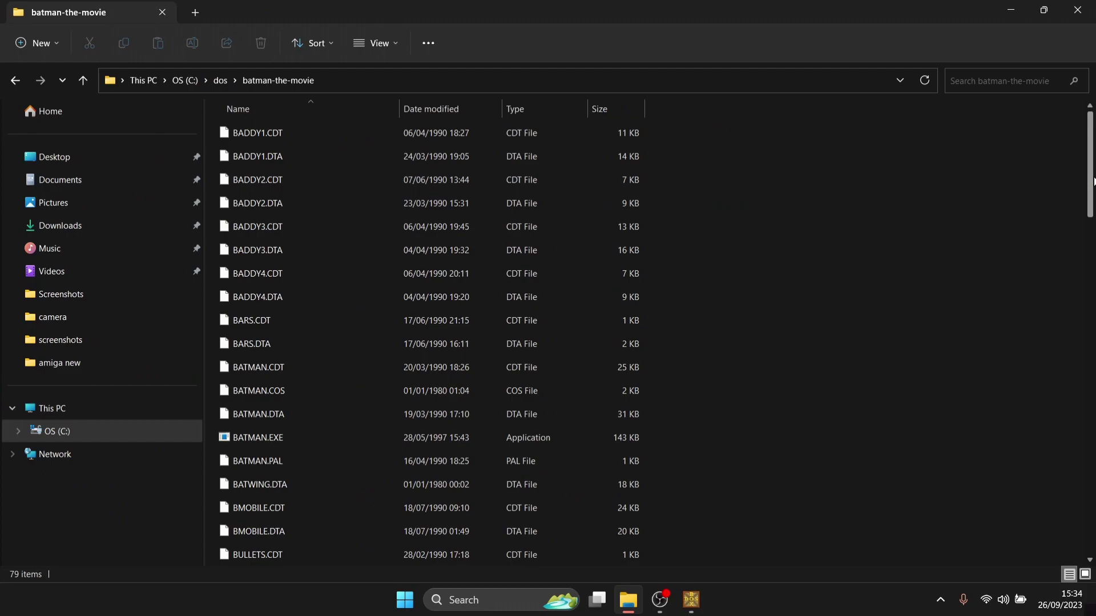
{"action": "left_click_drag", "start_coordinate": [1090, 182], "coordinate": [1090, 217]}
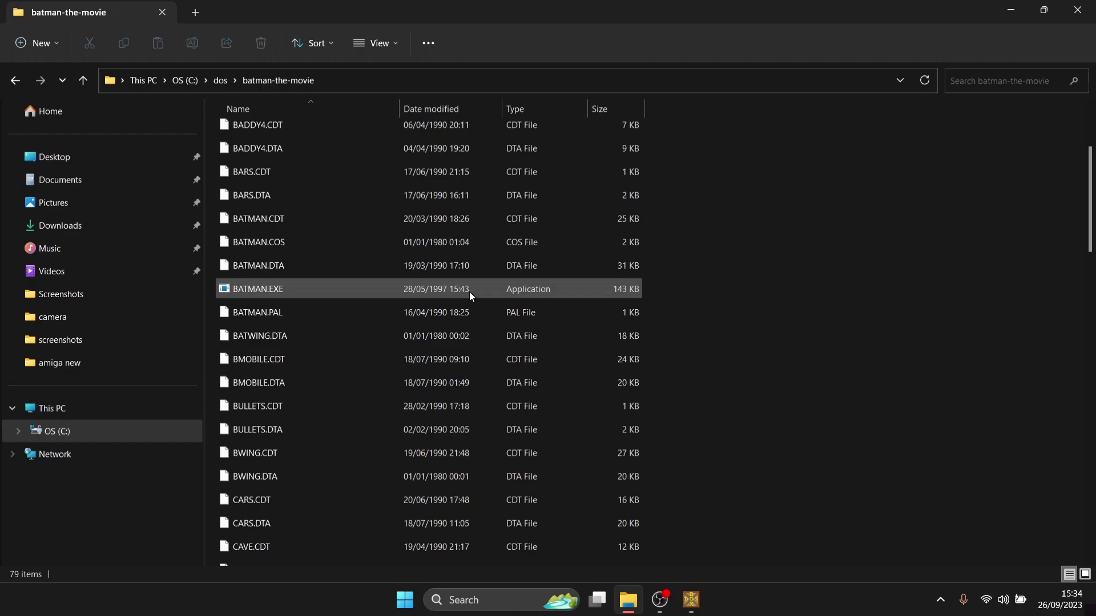
{"action": "scroll", "coordinate": [728, 294], "scroll_direction": "down", "scroll_amount": 10}
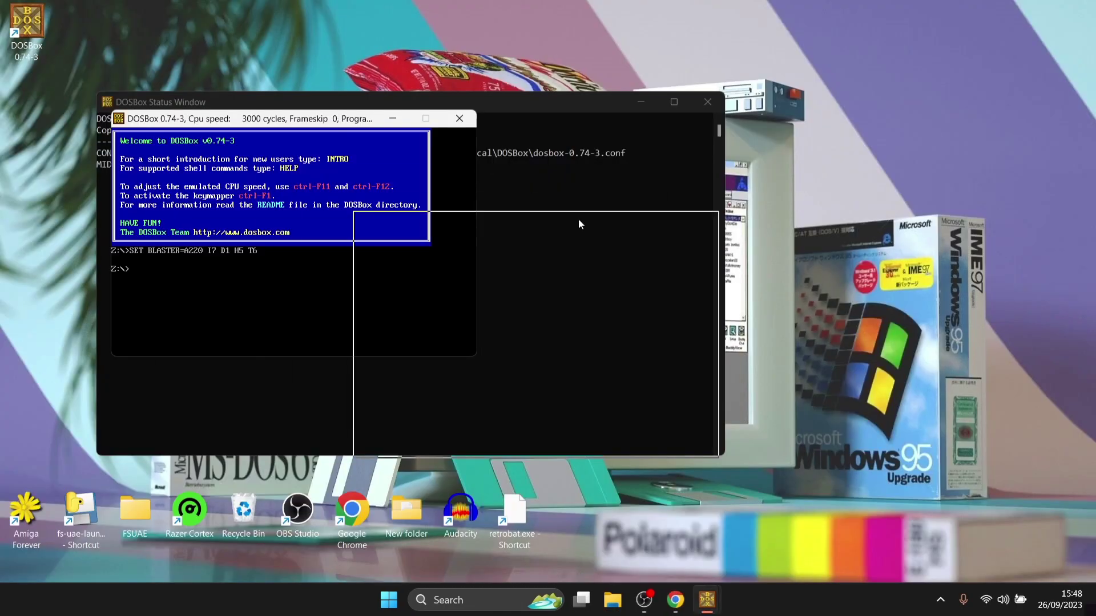
Move the DOSBox window away from the status window's corner and switch it to full screen.
{"action": "left_click_drag", "start_coordinate": [579, 223], "coordinate": [640, 243]}
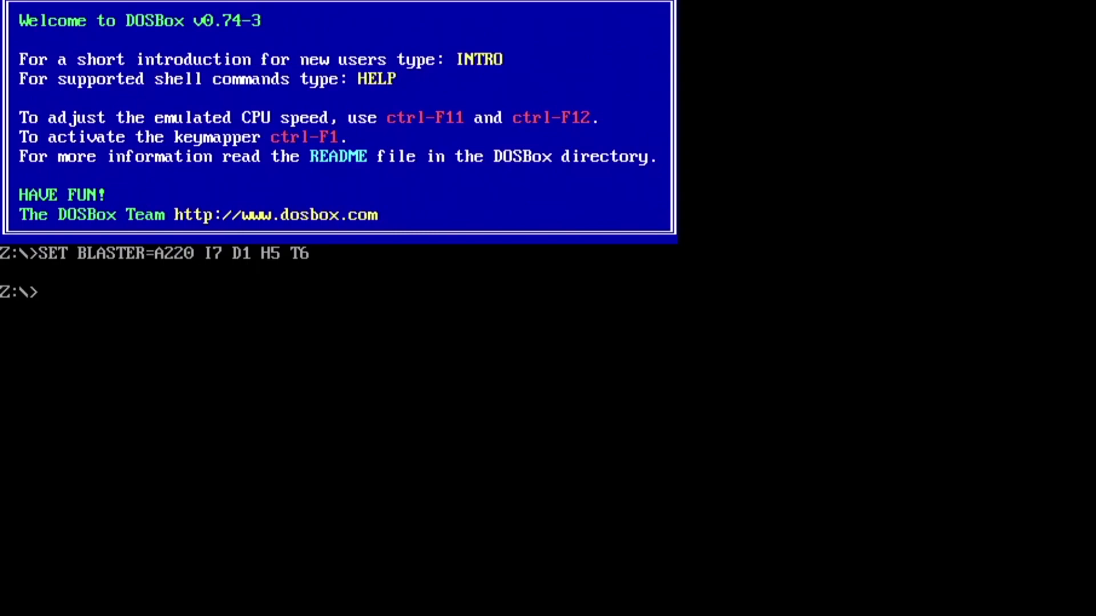
{"action": "key", "text": "alt+Return"}
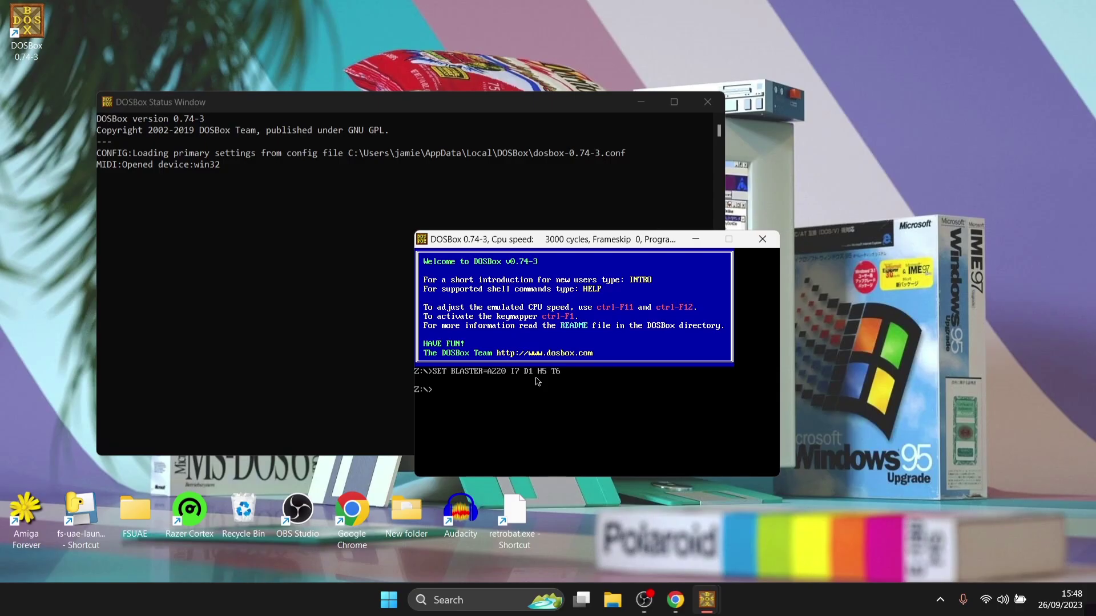
{"action": "key", "text": "alt+Return"}
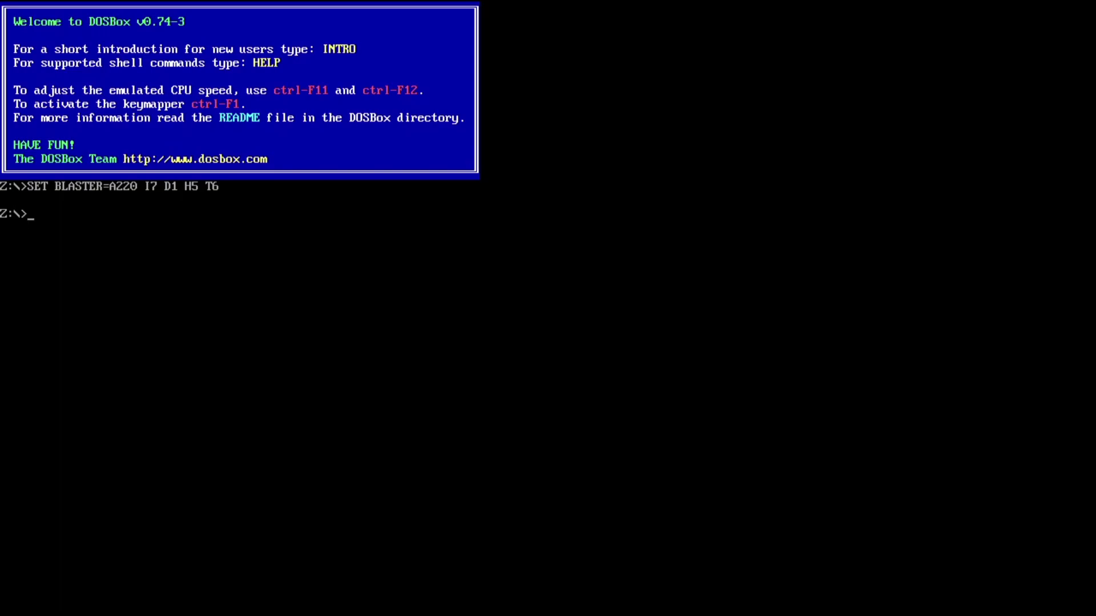
Mount the local folder c:\dos as drive C in DOSBox with the command mount c c:\dos.
{"action": "type", "text": "mount c c"}
{"action": "type", "text": ":\\dos"}
{"action": "key", "text": "Return"}
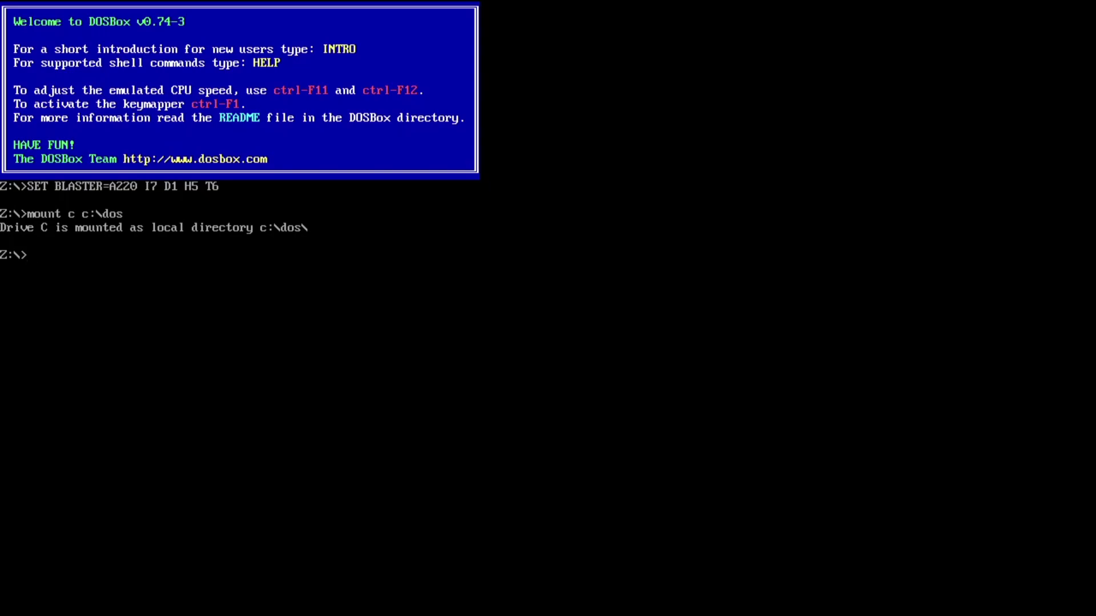
Switch to the mounted C: drive and list its directory contents.
{"action": "type", "text": "c:"}
{"action": "key", "text": "Return"}
{"action": "type", "text": "dir"}
{"action": "key", "text": "Return"}
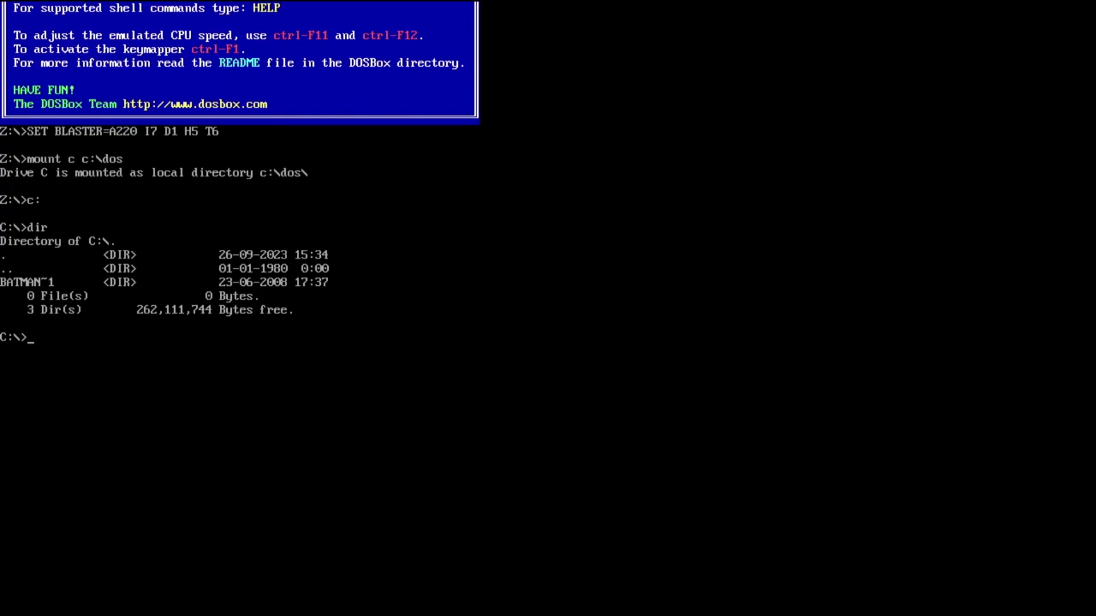
Change into the BATMAN~1 directory and list its files.
{"action": "type", "text": "cd"}
{"action": "type", "text": "BATMAN"}
{"action": "type", "text": "~1"}
{"action": "key", "text": "BackSpace"}
{"action": "type", "text": "~1"}
{"action": "key", "text": "BackSpace"}
{"action": "type", "text": "1"}
{"action": "key", "text": "Return"}
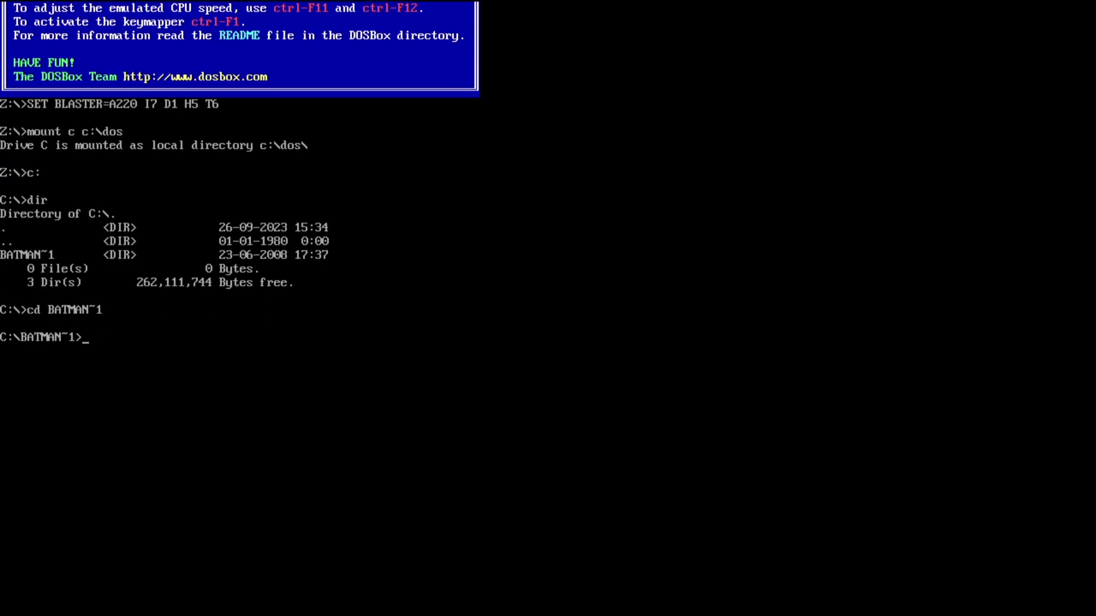
{"action": "type", "text": "dir"}
{"action": "key", "text": "Return"}
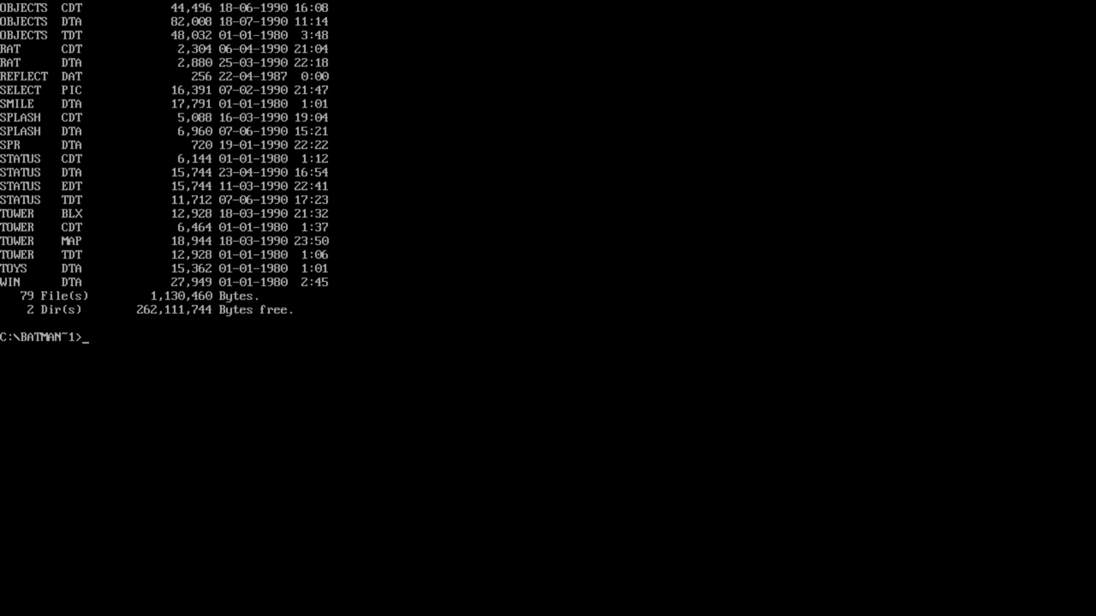
Run BATMAN.EXE and choose the VGA graphics mode for the game.
{"action": "type", "text": "BATMAN.EXE"}
{"action": "key", "text": "Return"}
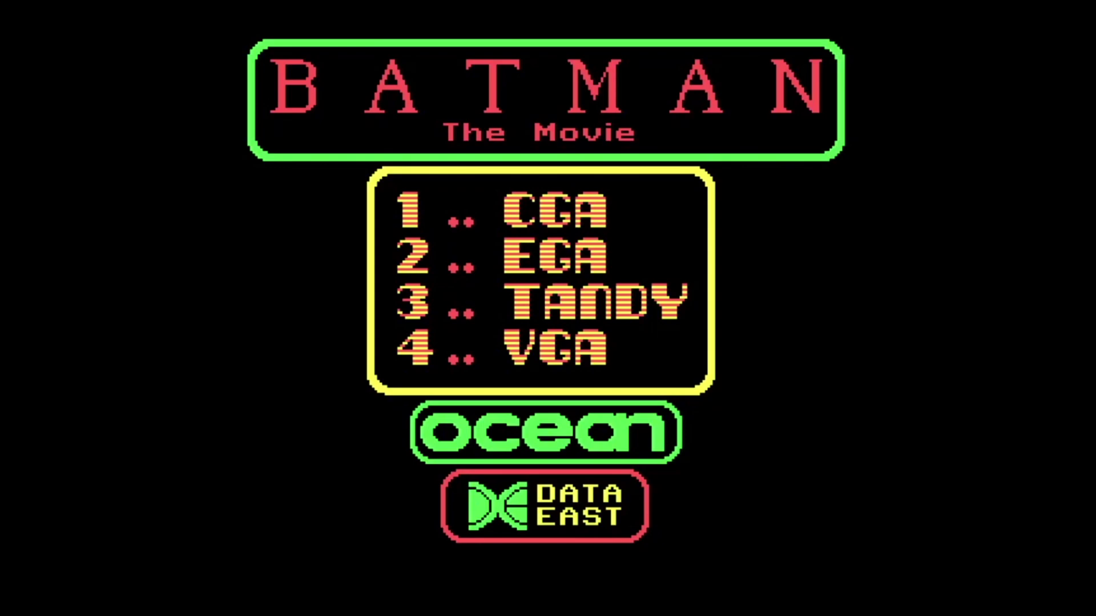
{"action": "key", "text": "4"}
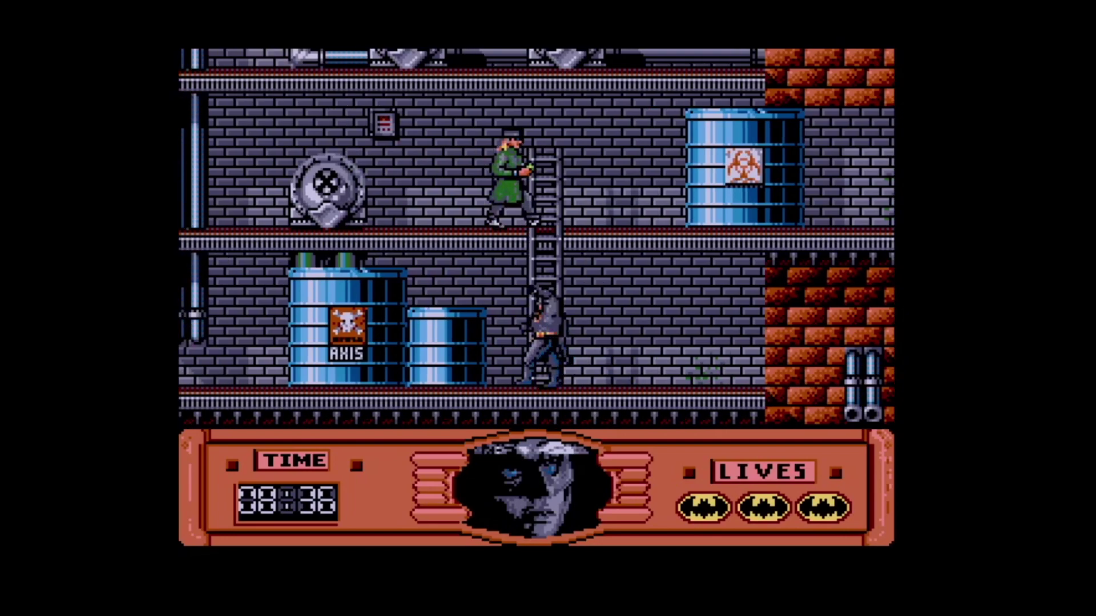
Walk Batman left from the ladder to the AXIS barrels and turn him back to the right.
{"action": "key", "text": "Left"}
{"action": "key", "text": "Left"}
{"action": "key", "text": "Left"}
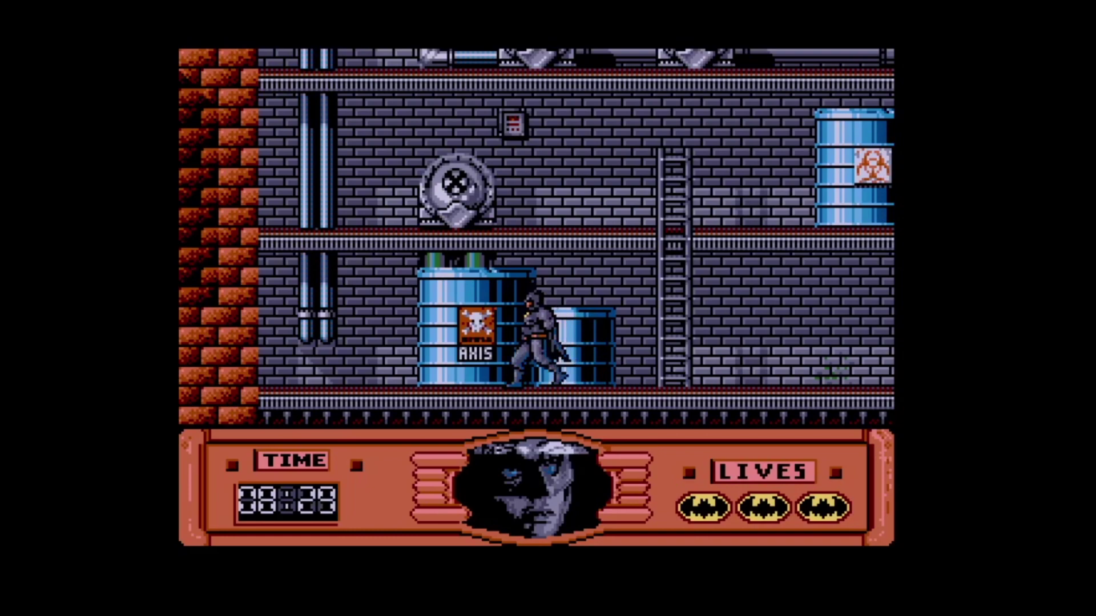
{"action": "key", "text": "Right"}
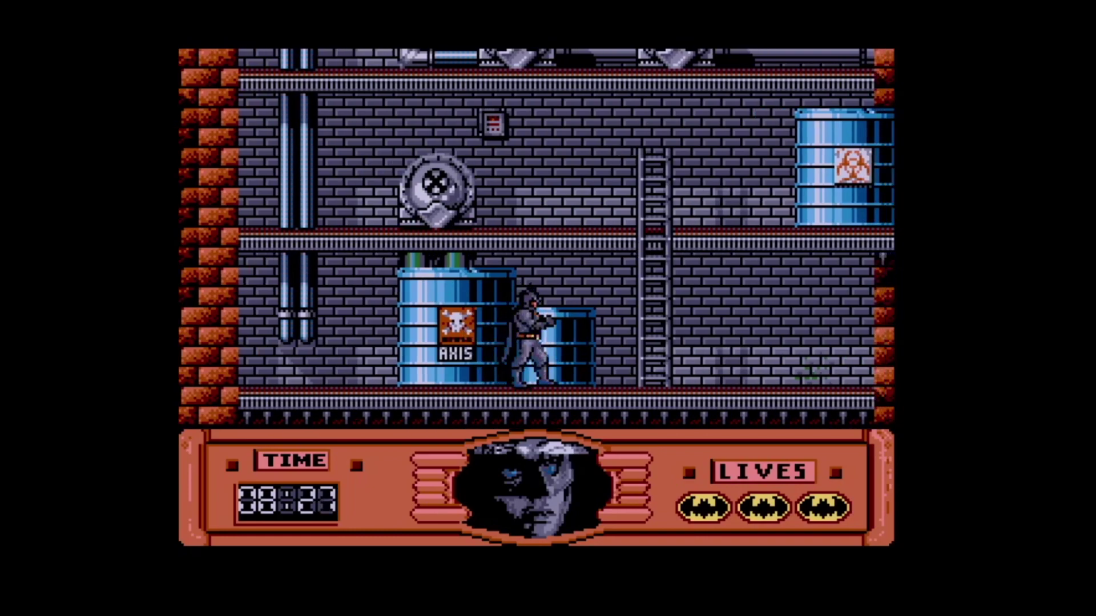
Get Batman onto the AXIS barrel and up to the middle walkway, and run him right toward the biohazard tank.
{"action": "key", "text": "Right"}
{"action": "key", "text": "Left"}
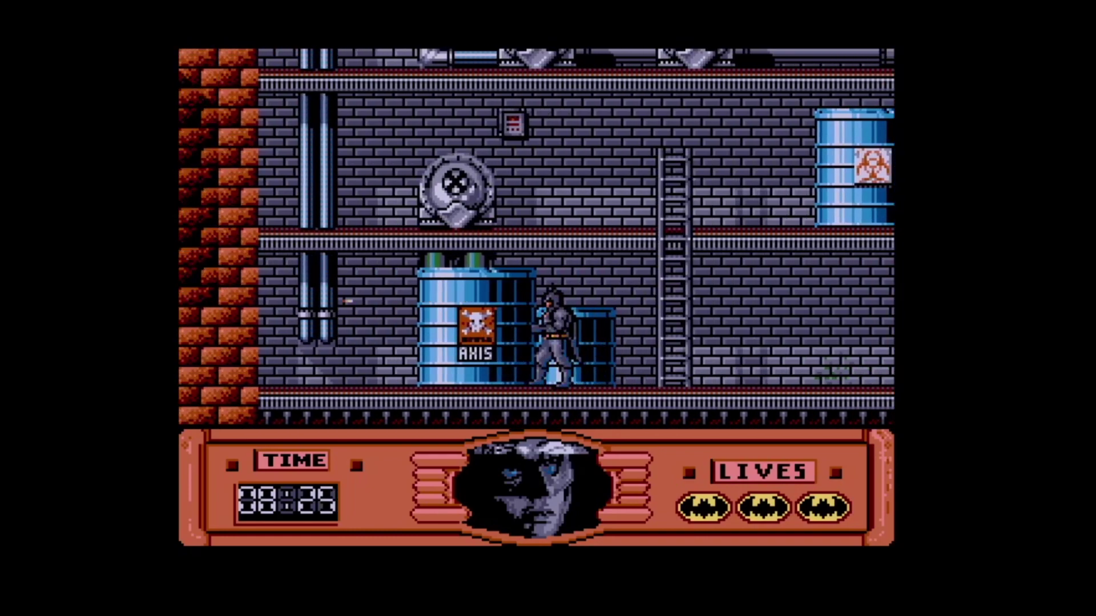
{"action": "key", "text": "space"}
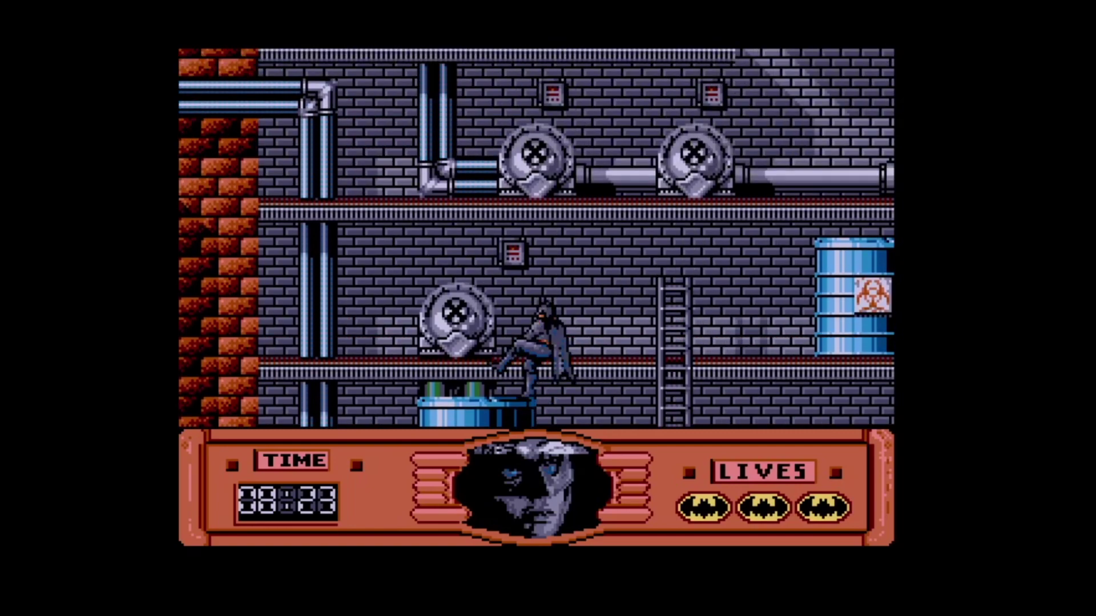
{"action": "key", "text": "Right"}
{"action": "key", "text": "Right"}
{"action": "key", "text": "Right"}
{"action": "key", "text": "Right"}
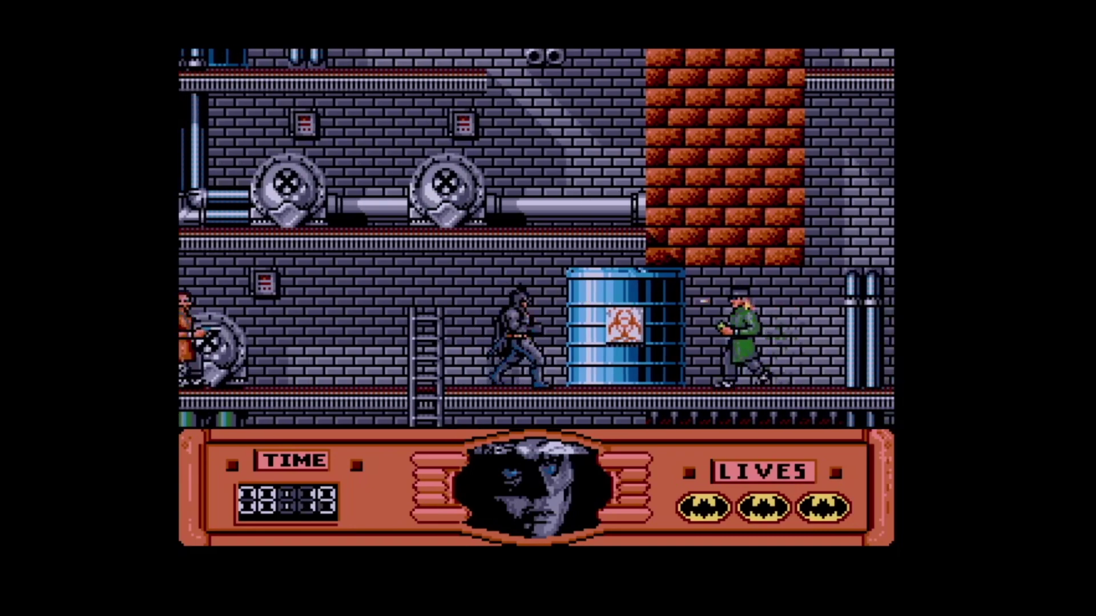
Move Batman right past the biohazard tank and vertical pipes, attacking the orange-coated gunman on the way.
{"action": "key", "text": "Down"}
{"action": "key", "text": "Right"}
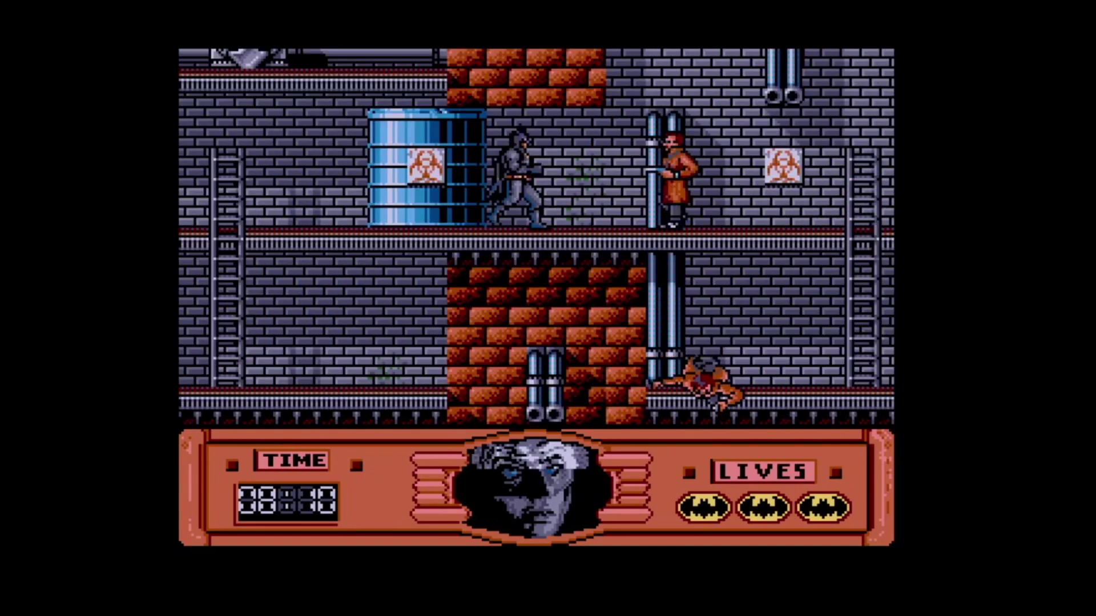
{"action": "key", "text": "space"}
{"action": "key", "text": "Right"}
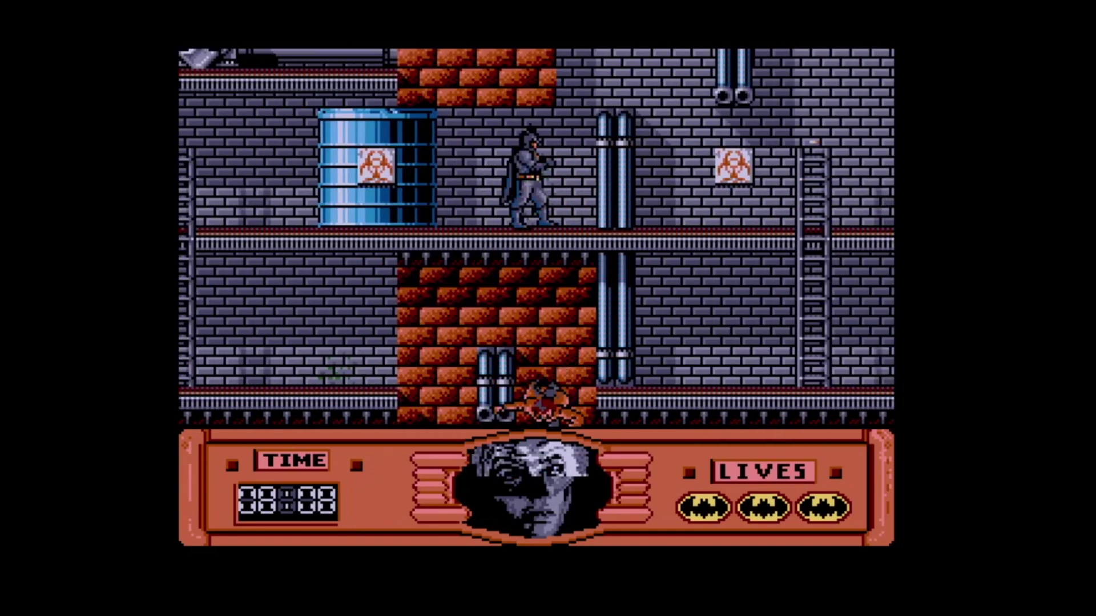
{"action": "key", "text": "Right"}
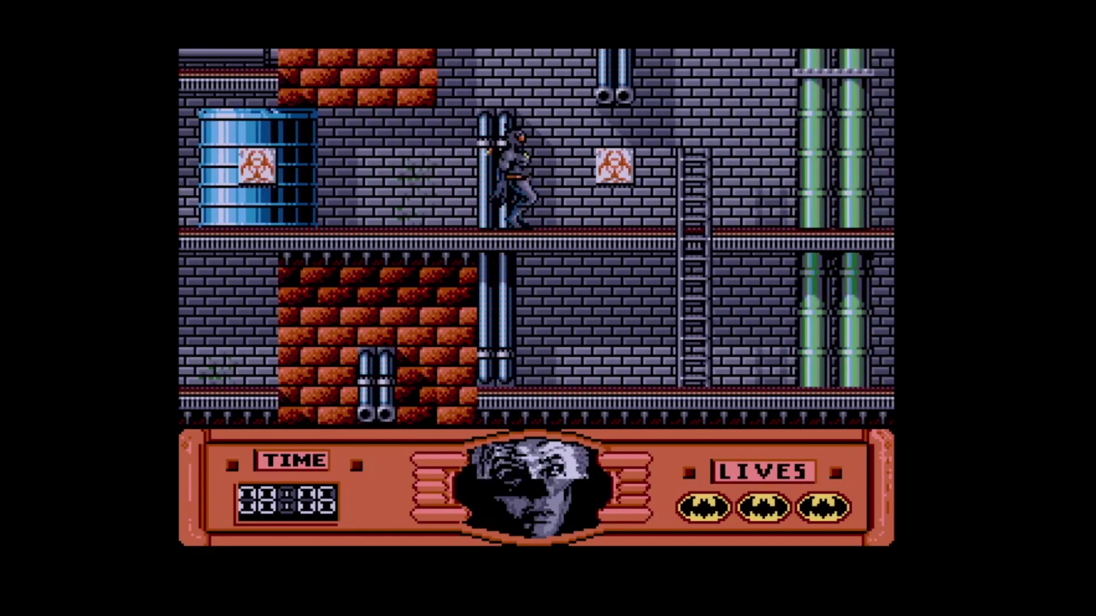
{"action": "key", "text": "Right"}
Grapple Batman up to the higher walkway, attack the gunman by the green pipes, and turn back left to climb on.
{"action": "key", "text": "Up"}
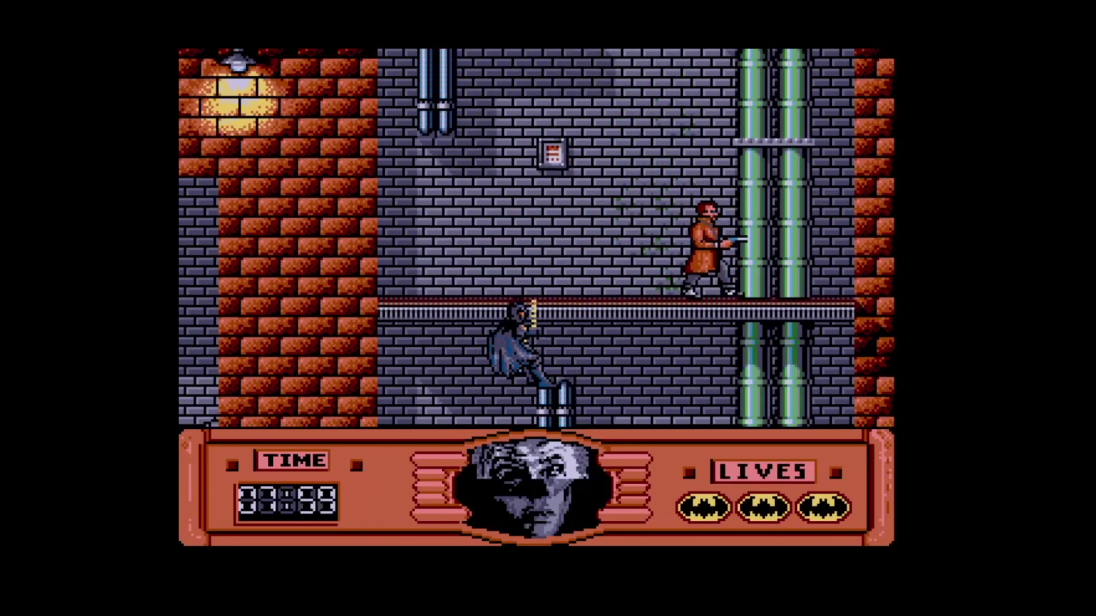
{"action": "key", "text": "Right"}
{"action": "key", "text": "space"}
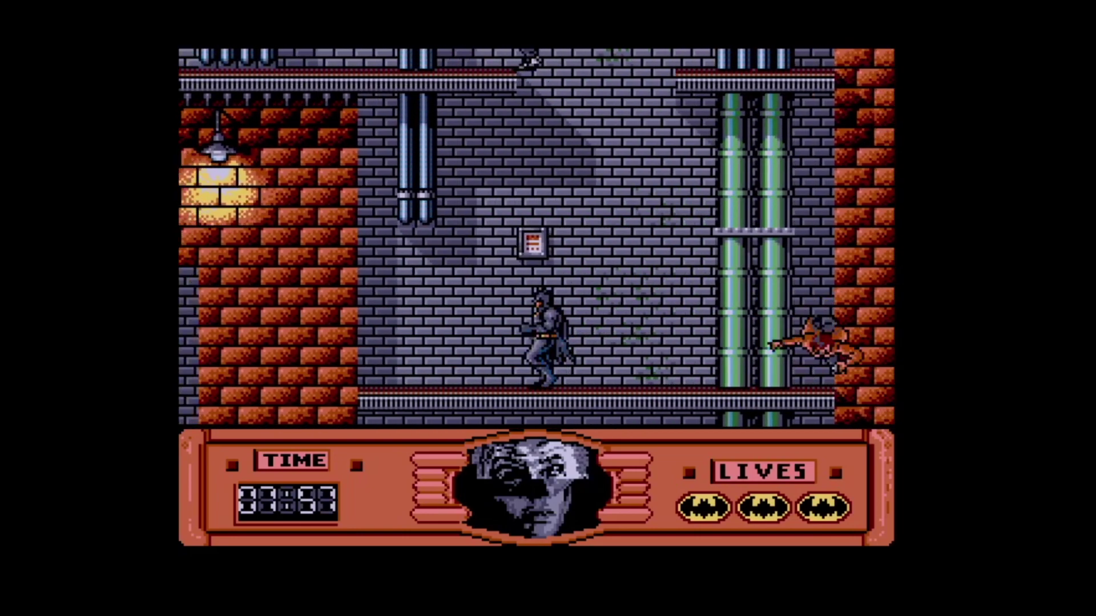
{"action": "key", "text": "Left"}
{"action": "key", "text": "Left"}
{"action": "key", "text": "Up"}
{"action": "key", "text": "space"}
{"action": "key", "text": "Up"}
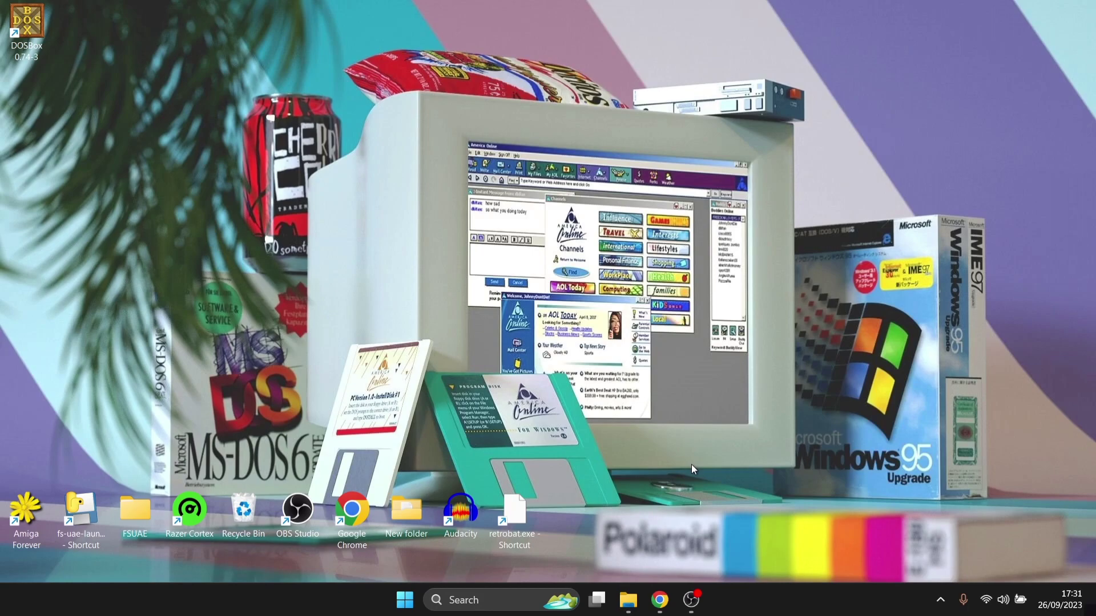
Switch to Chrome and download the 3 MB DOS version of Abuse from its My Abandonware page.
{"action": "left_click", "coordinate": [660, 600]}
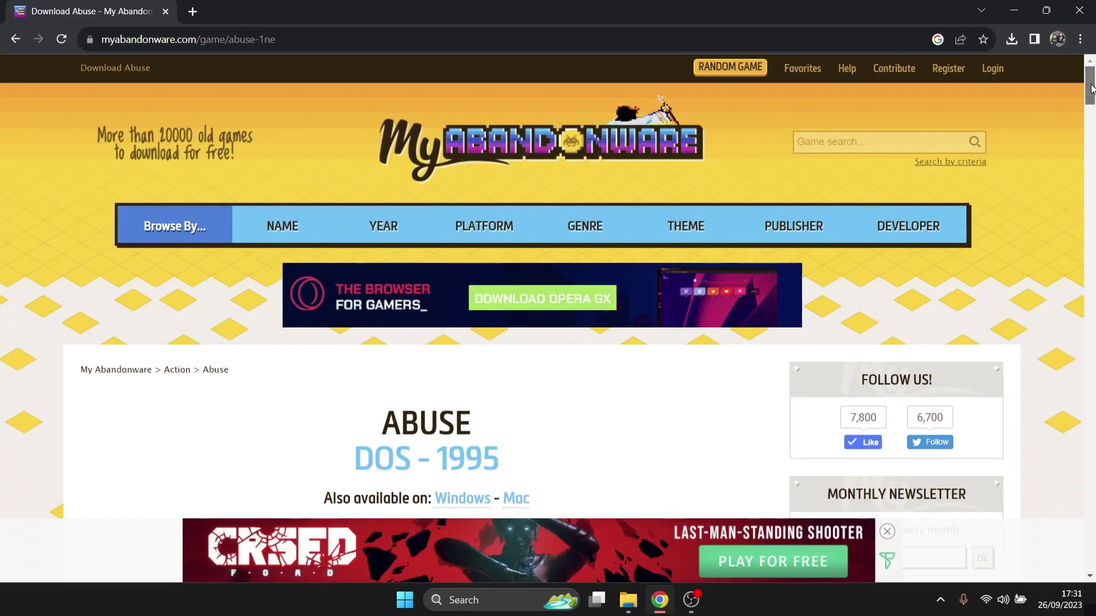
{"action": "left_click_drag", "start_coordinate": [1091, 88], "coordinate": [1090, 103]}
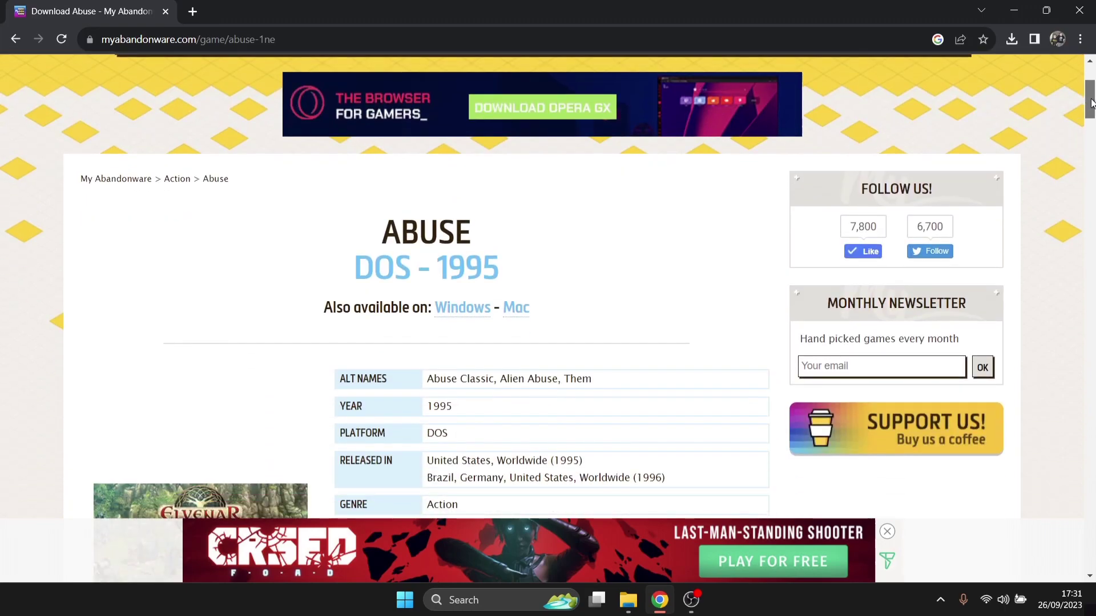
{"action": "left_click_drag", "start_coordinate": [1092, 104], "coordinate": [1093, 164]}
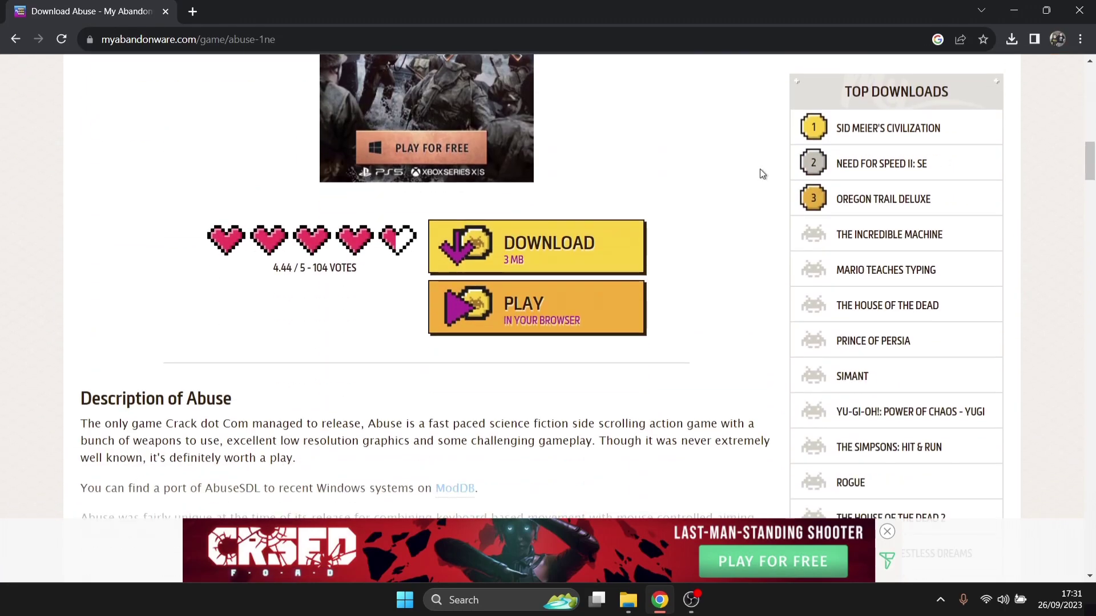
{"action": "left_click", "coordinate": [570, 240]}
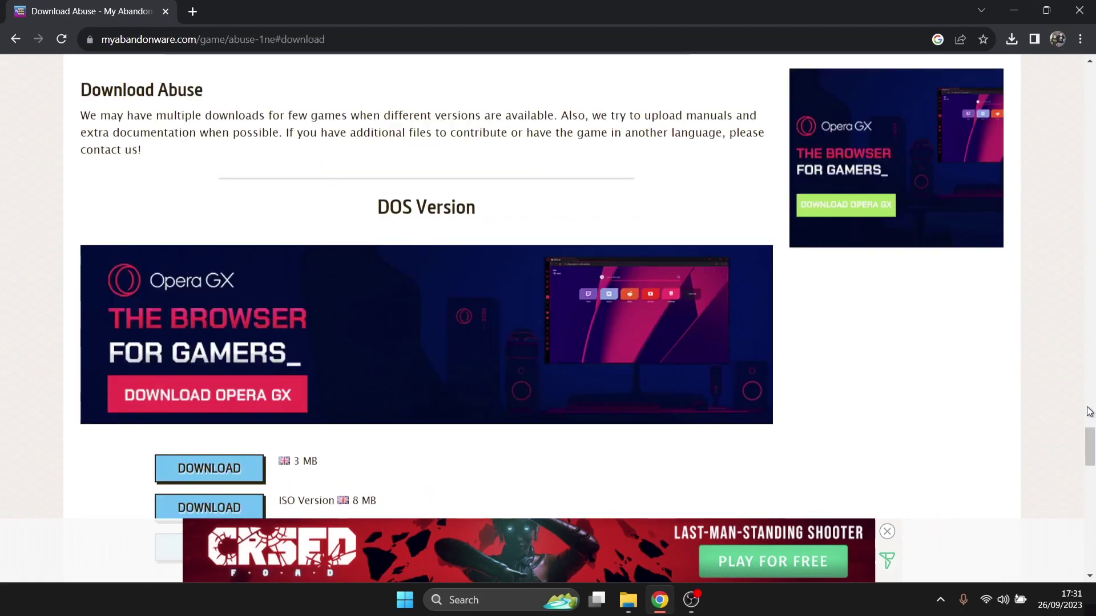
{"action": "scroll", "coordinate": [1089, 444], "scroll_direction": "down", "scroll_amount": 4}
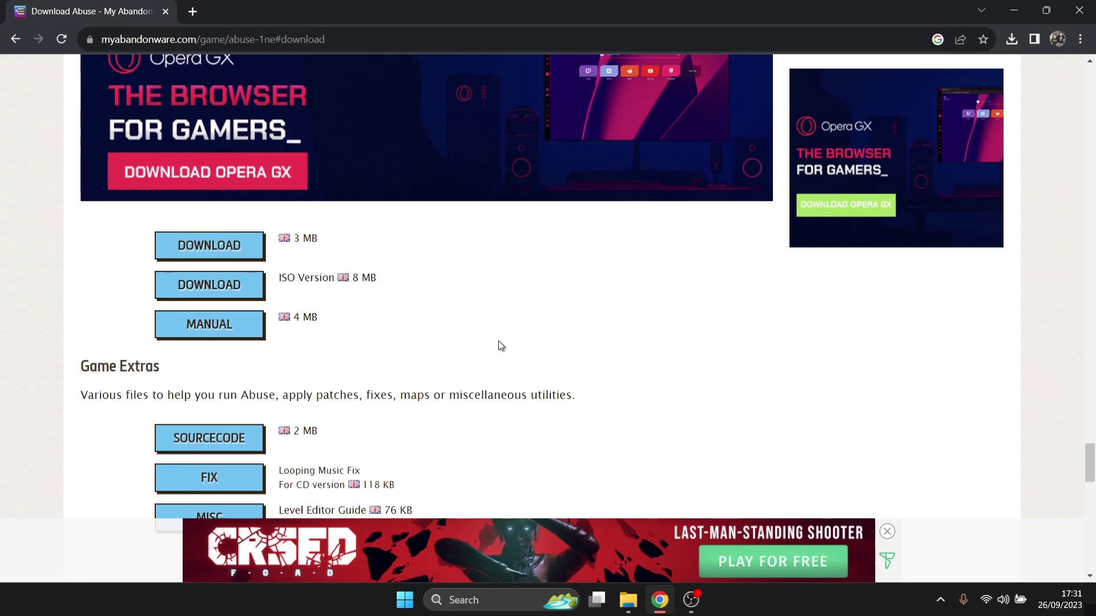
{"action": "left_click", "coordinate": [210, 245]}
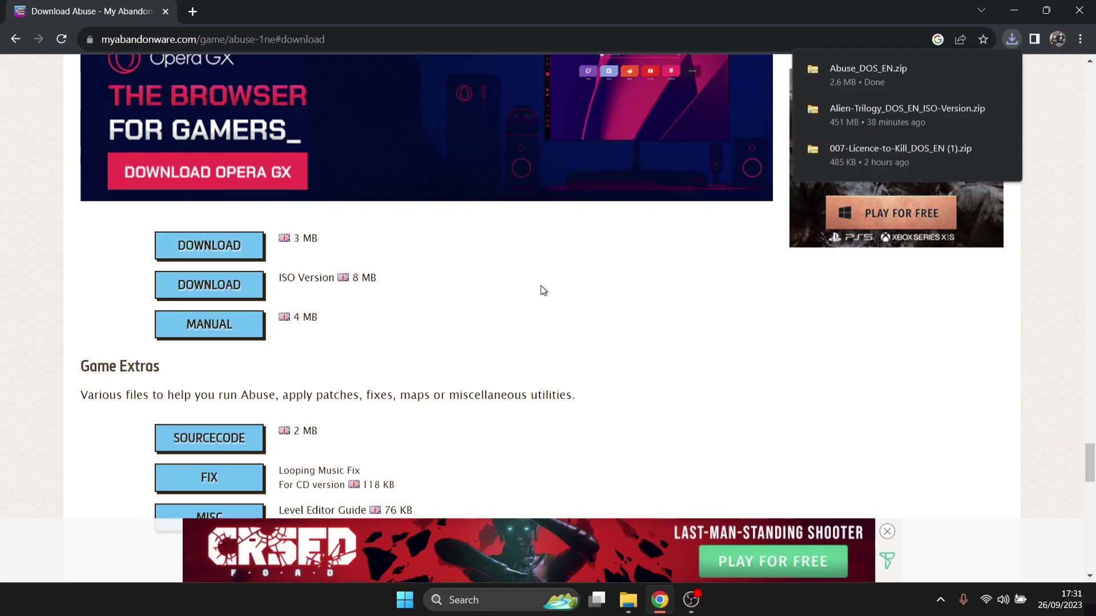
Open the downloaded Abuse_DOS_EN.zip, look through its ABUSE folder, and return to the archive's top level.
{"action": "left_click", "coordinate": [889, 78]}
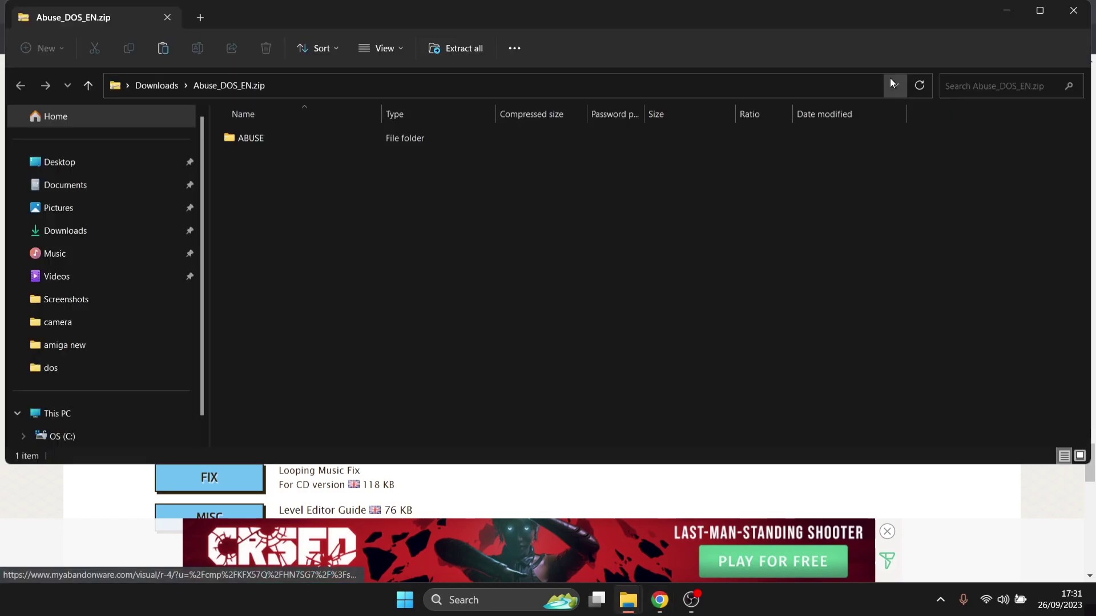
{"action": "double_click", "coordinate": [332, 135]}
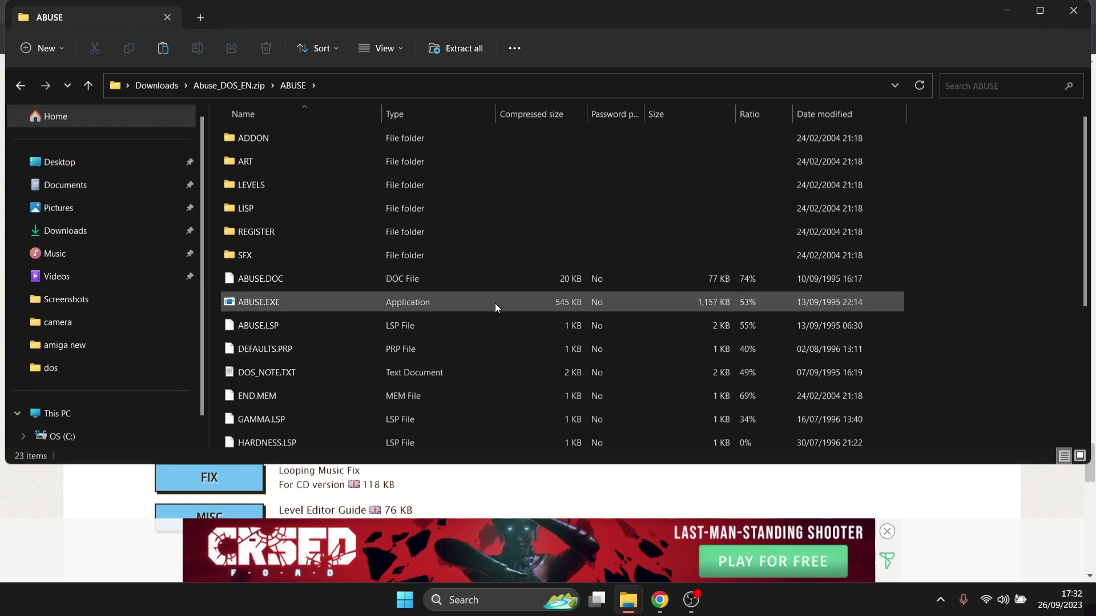
{"action": "key", "text": "BackSpace"}
Copy the ABUSE folder from the zip archive into C:\dos and close the dos folder window.
{"action": "left_click_drag", "start_coordinate": [360, 26], "coordinate": [718, 138]}
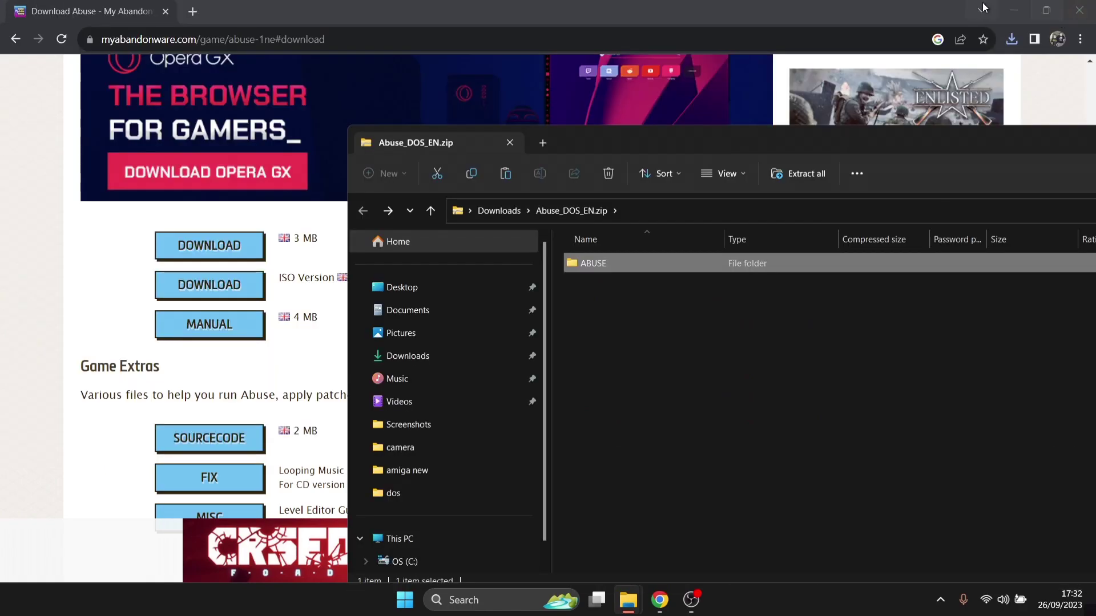
{"action": "left_click", "coordinate": [1013, 12]}
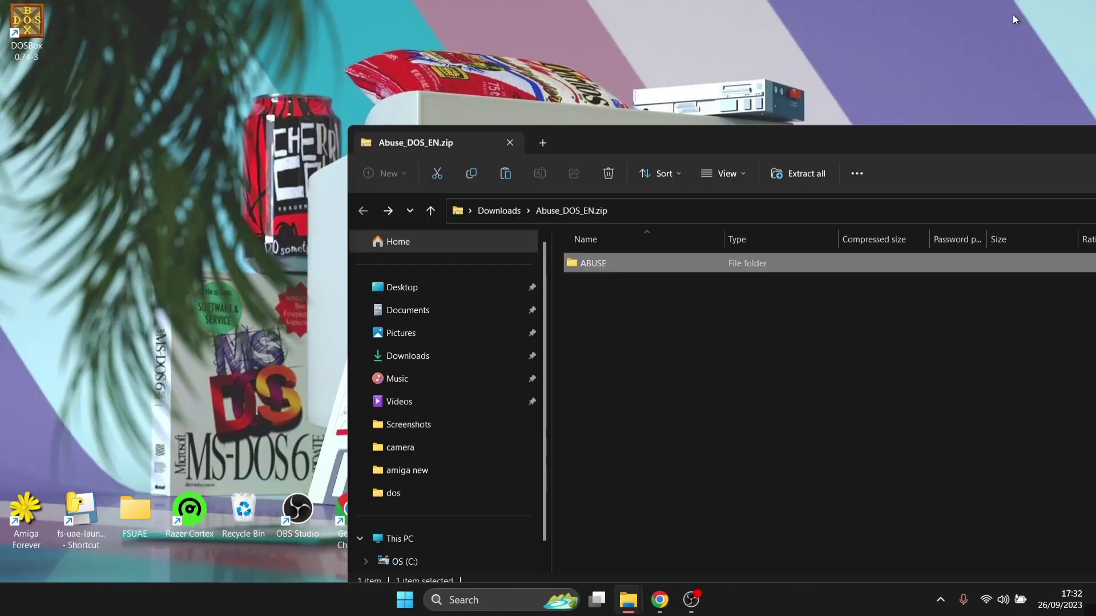
{"action": "mouse_move", "coordinate": [632, 604]}
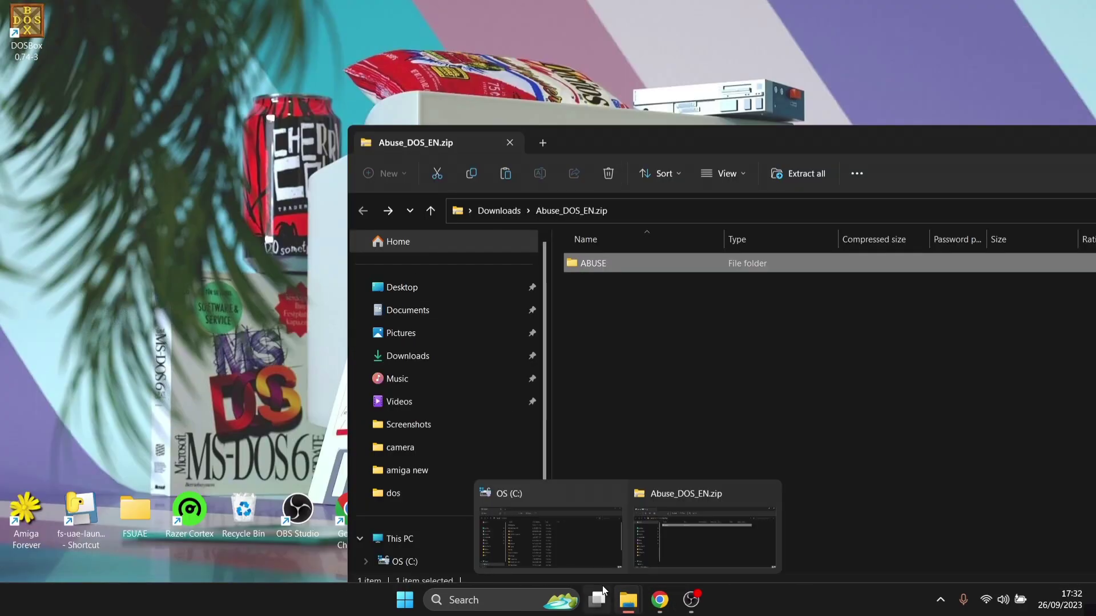
{"action": "left_click", "coordinate": [540, 545]}
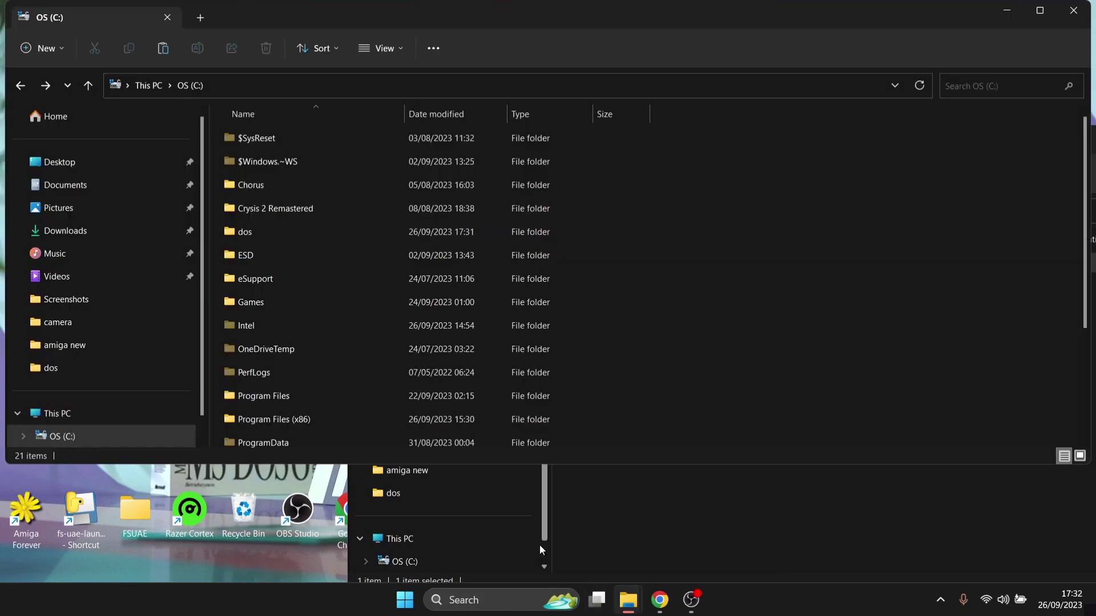
{"action": "double_click", "coordinate": [272, 234]}
{"action": "left_click", "coordinate": [647, 490]}
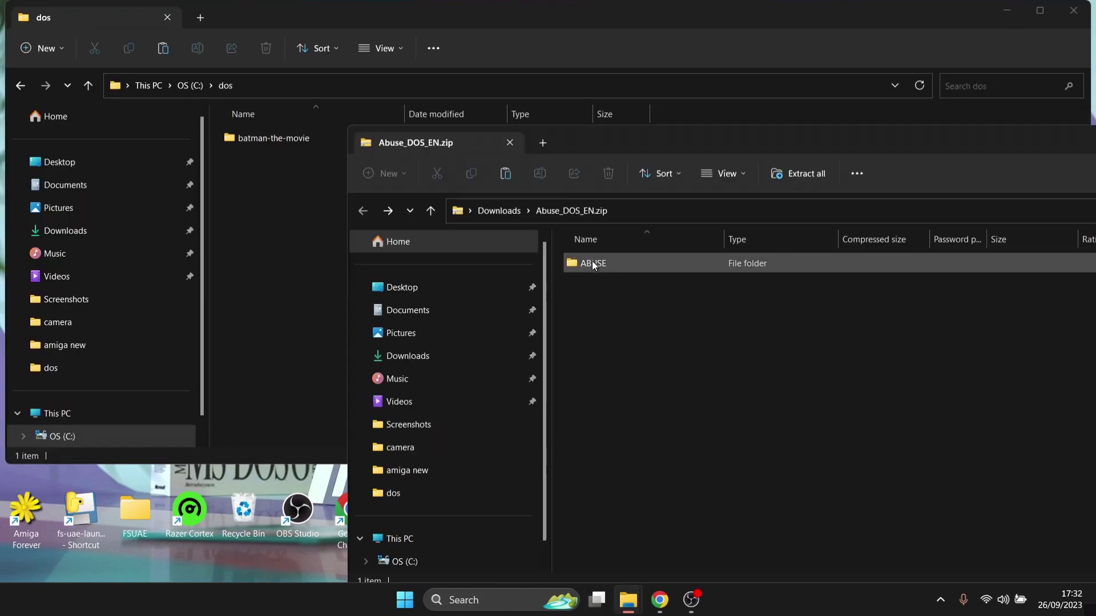
{"action": "left_click_drag", "start_coordinate": [593, 262], "coordinate": [290, 242]}
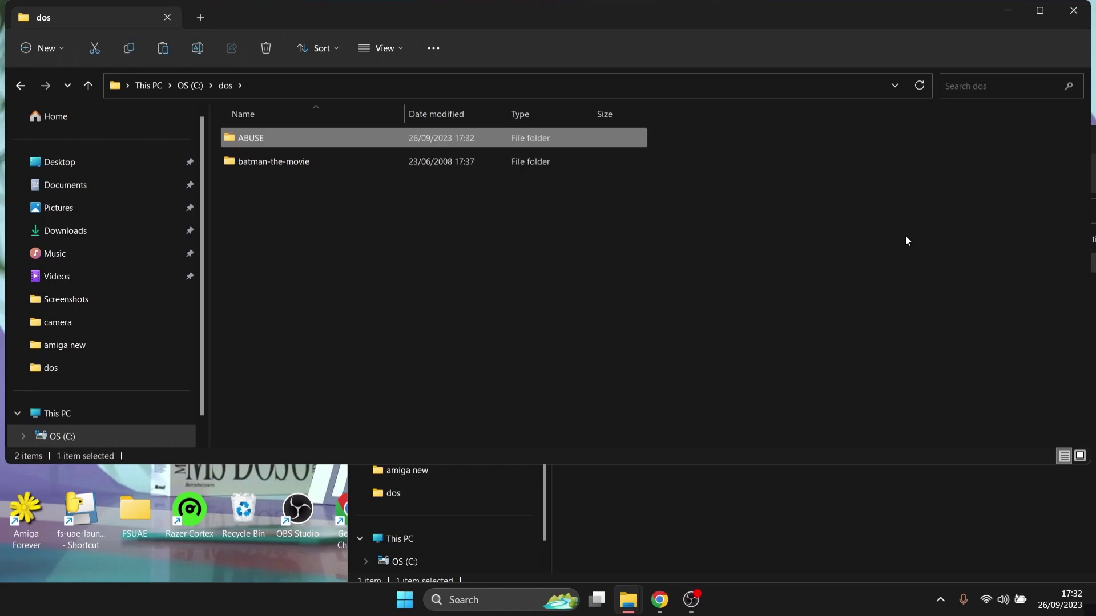
{"action": "left_click", "coordinate": [905, 236]}
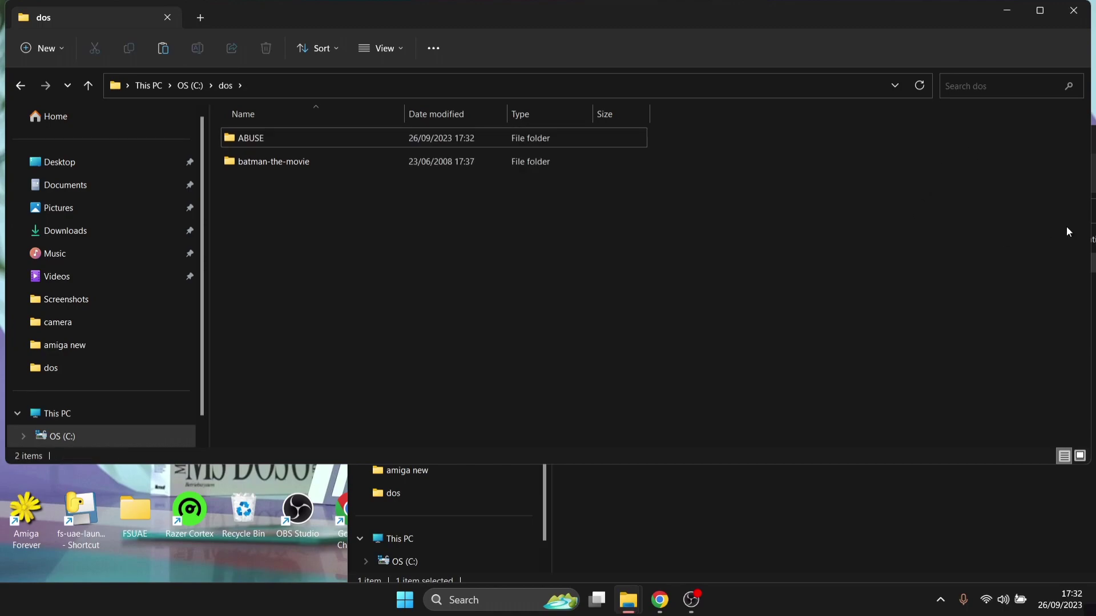
{"action": "left_click", "coordinate": [1078, 11]}
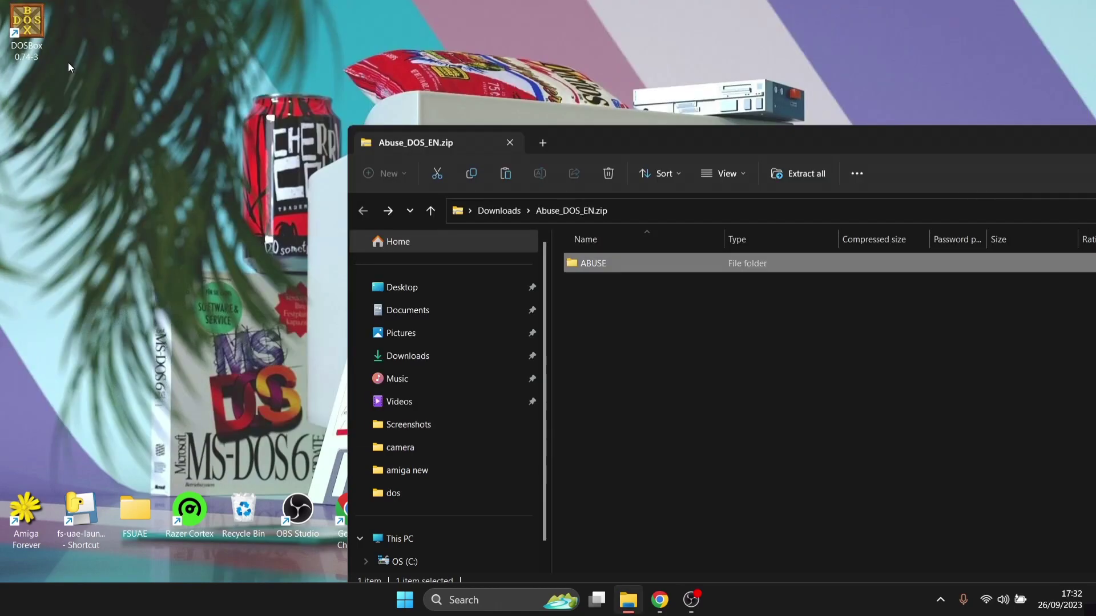
Start DOSBox 0.74-3 and mount c:\dos as drive C.
{"action": "double_click", "coordinate": [23, 26]}
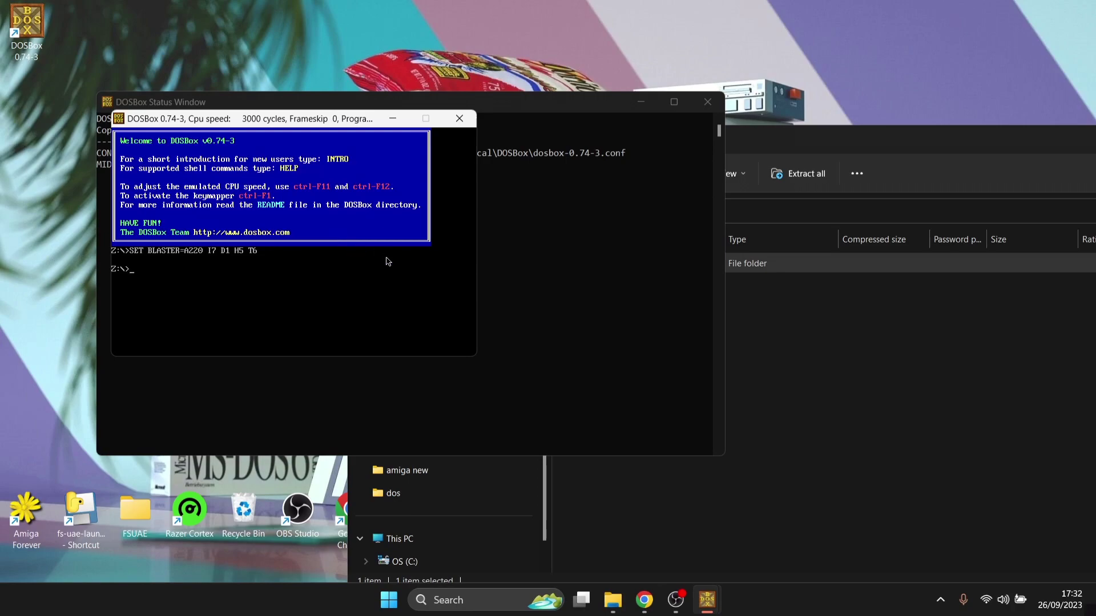
{"action": "type", "text": "mount c c:\\dos"}
{"action": "key", "text": "Return"}
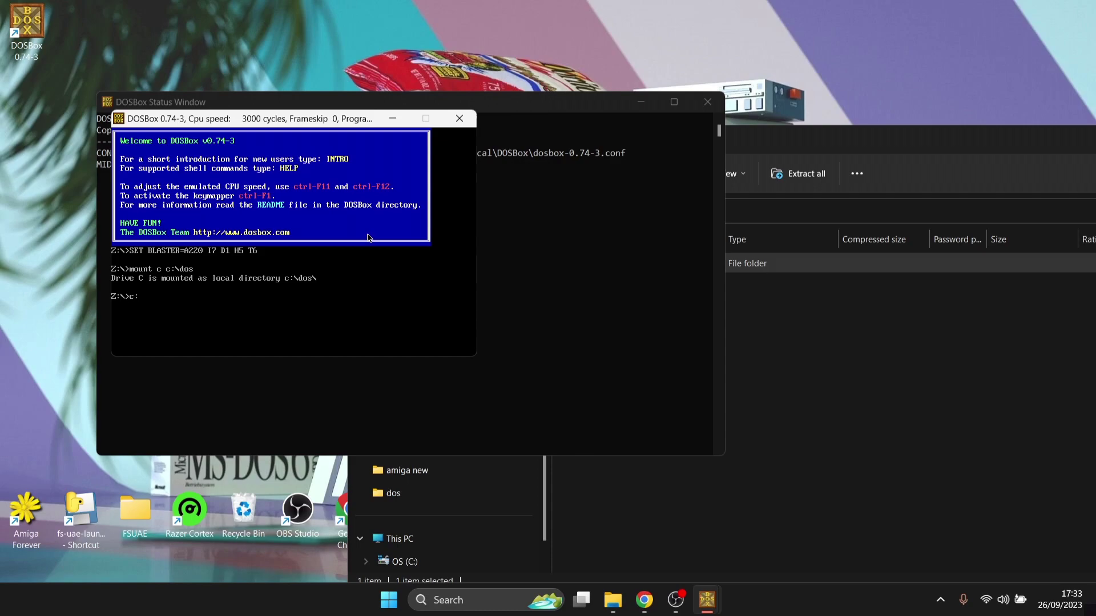
Make the mounted C: drive current and list its directories.
{"action": "key", "text": "Return"}
{"action": "type", "text": "dir"}
{"action": "key", "text": "Return"}
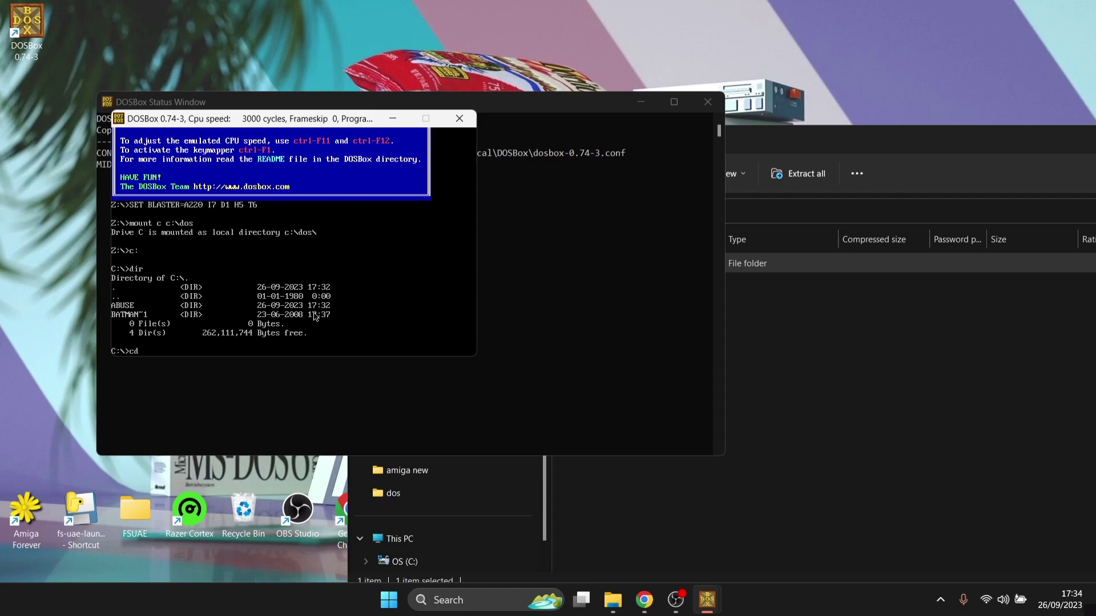
Change into the ABUSE directory and list its files.
{"action": "type", "text": "ABUSE"}
{"action": "key", "text": "Return"}
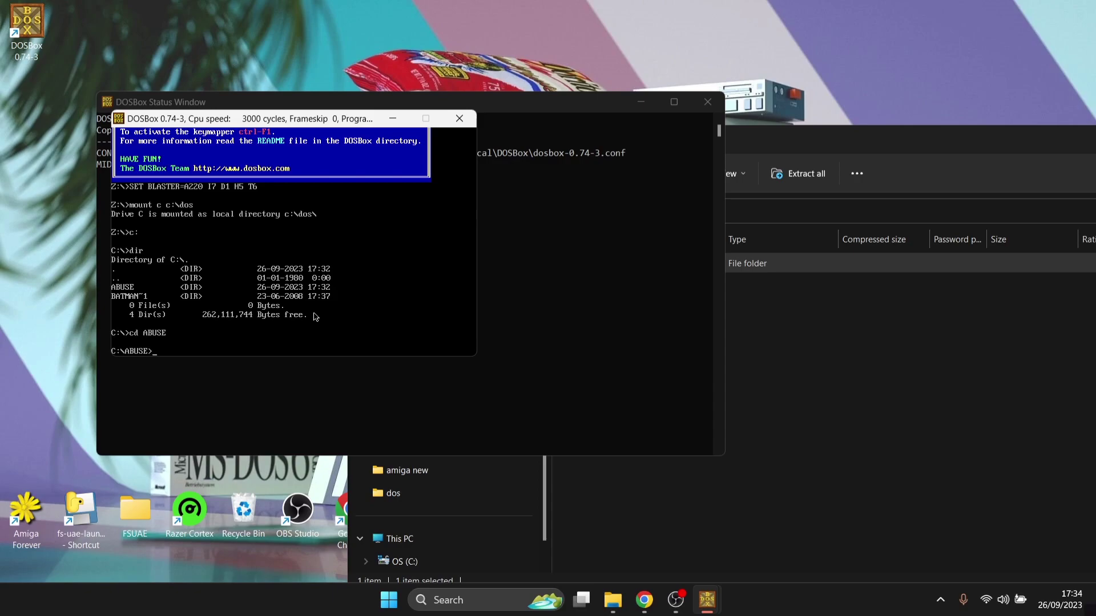
{"action": "type", "text": "dir"}
{"action": "key", "text": "Return"}
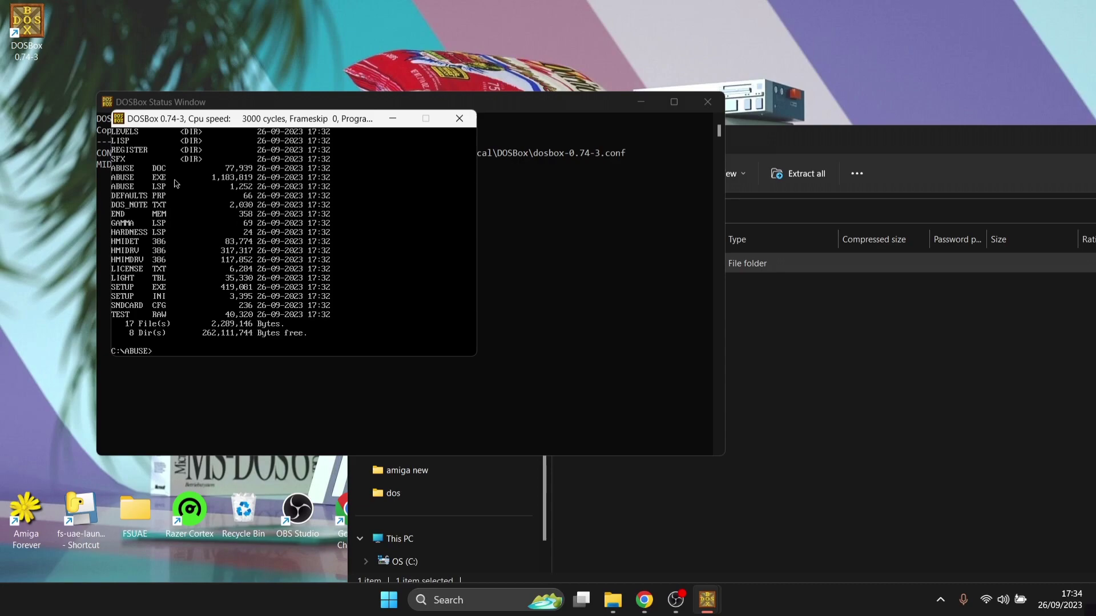
Run ABUSE.EXE and start the game from its title screen.
{"action": "type", "text": "ABUS"}
{"action": "key", "text": "Return"}
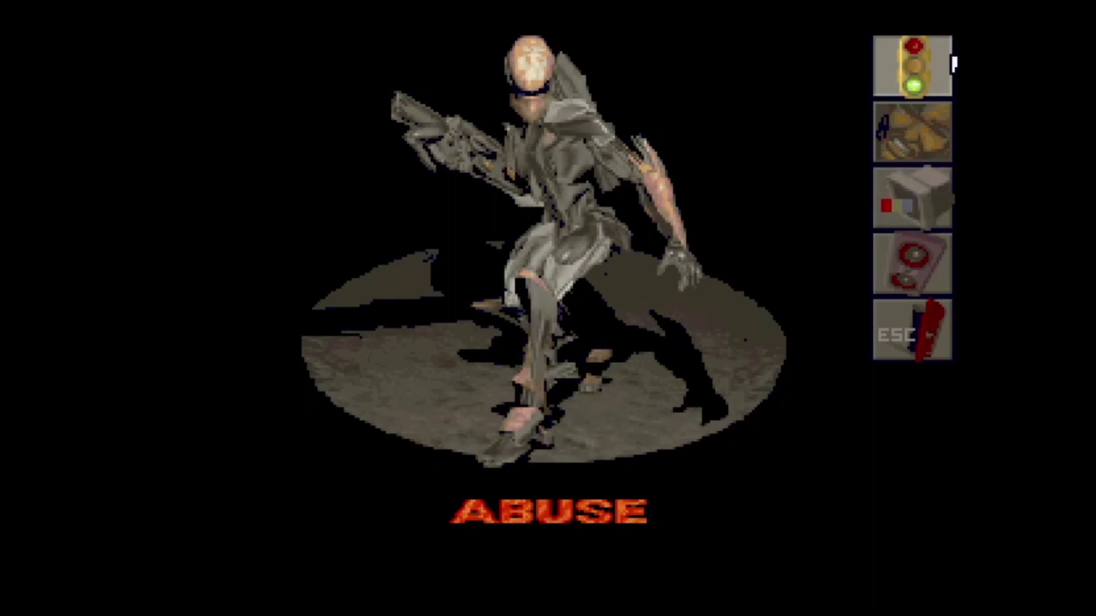
{"action": "left_click", "coordinate": [945, 51]}
Run the Abuse character right along the corridor, collecting the red ammo packs and firing two shots ahead.
{"action": "key", "text": "Right"}
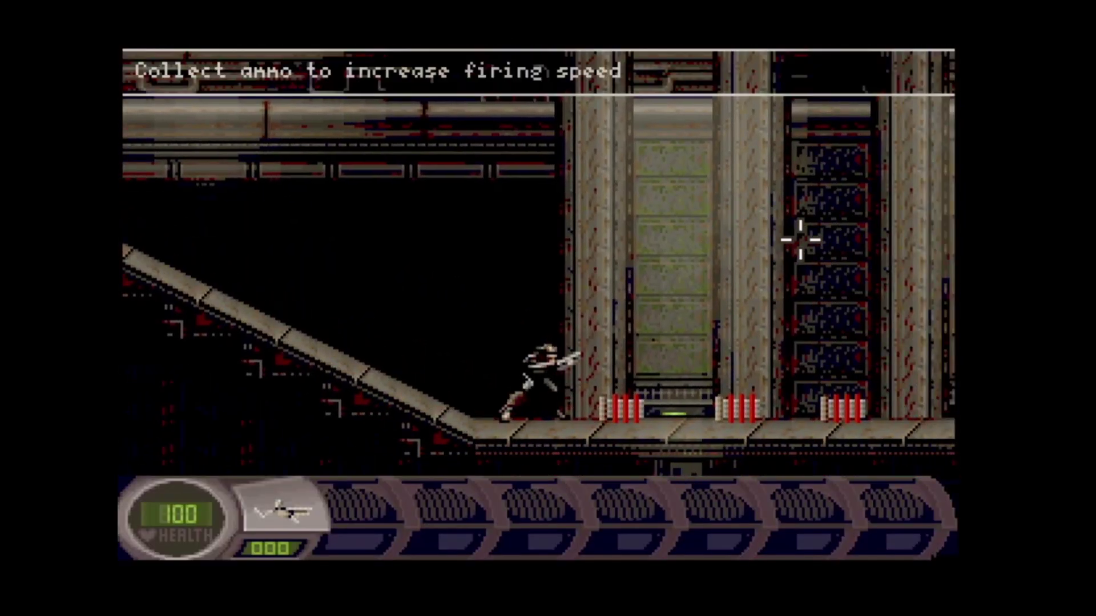
{"action": "key", "text": "Right"}
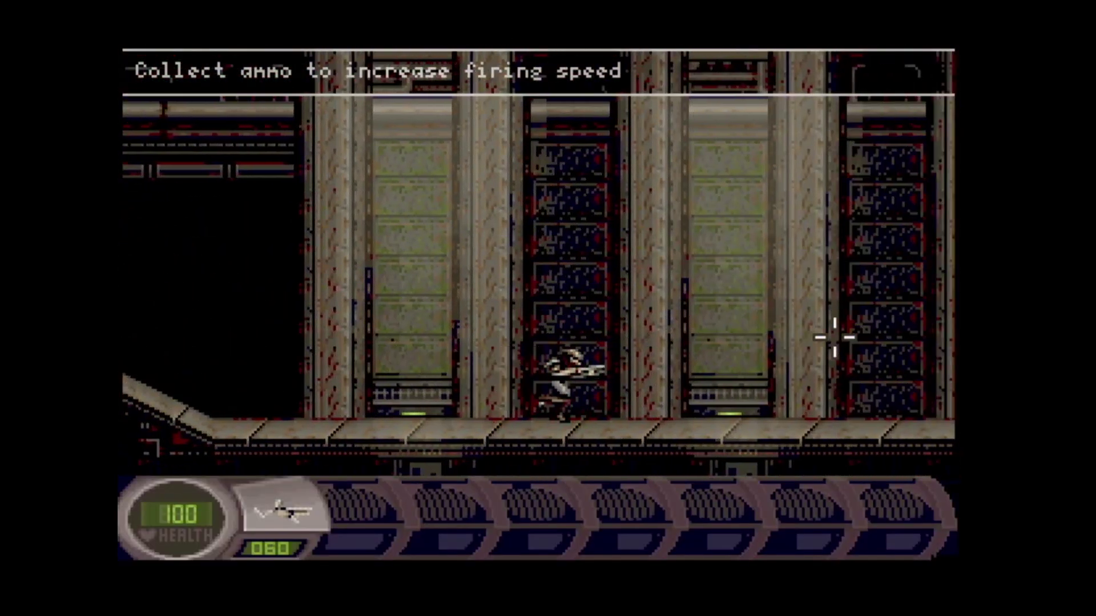
{"action": "key", "text": "Right"}
{"action": "left_click", "coordinate": [833, 339]}
{"action": "left_click", "coordinate": [830, 327]}
{"action": "key", "text": "Right"}
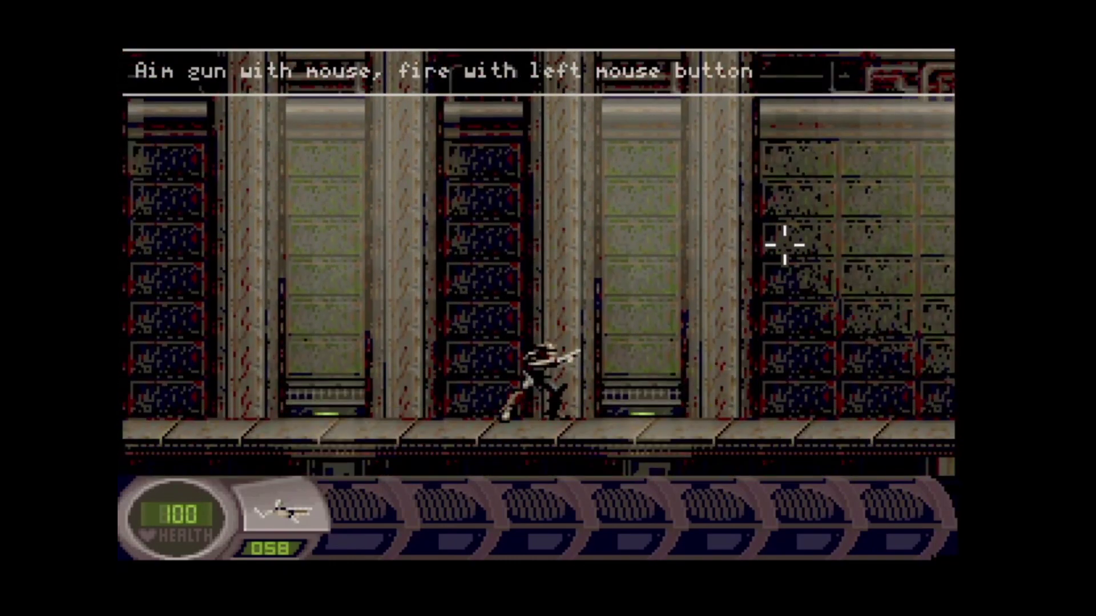
{"action": "key", "text": "Right"}
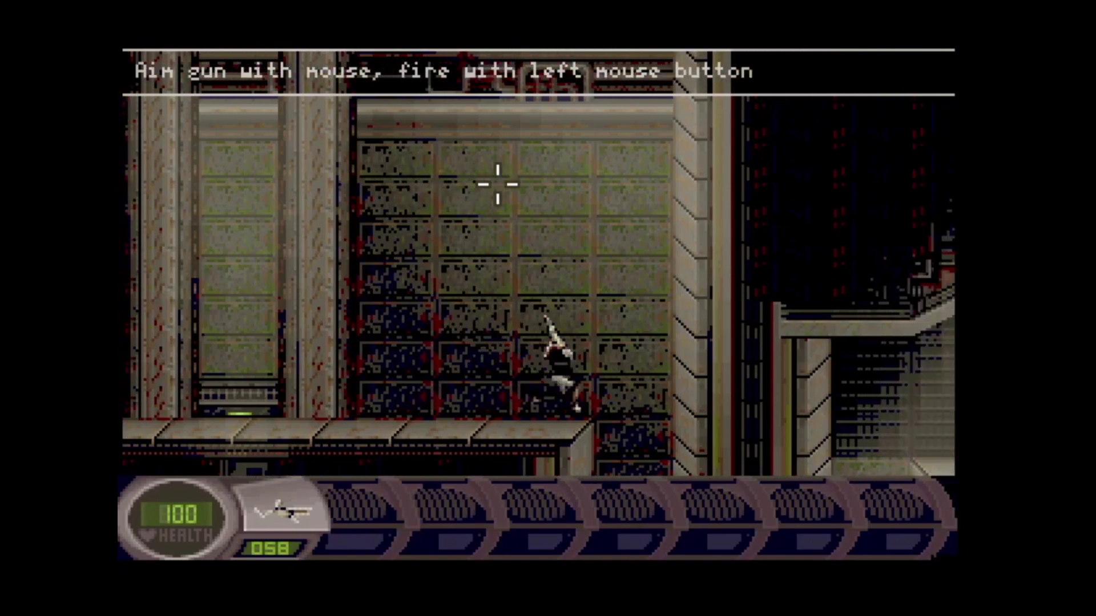
Run right to the moving platform, activate it, and continue right into the next corridor.
{"action": "key", "text": "Right"}
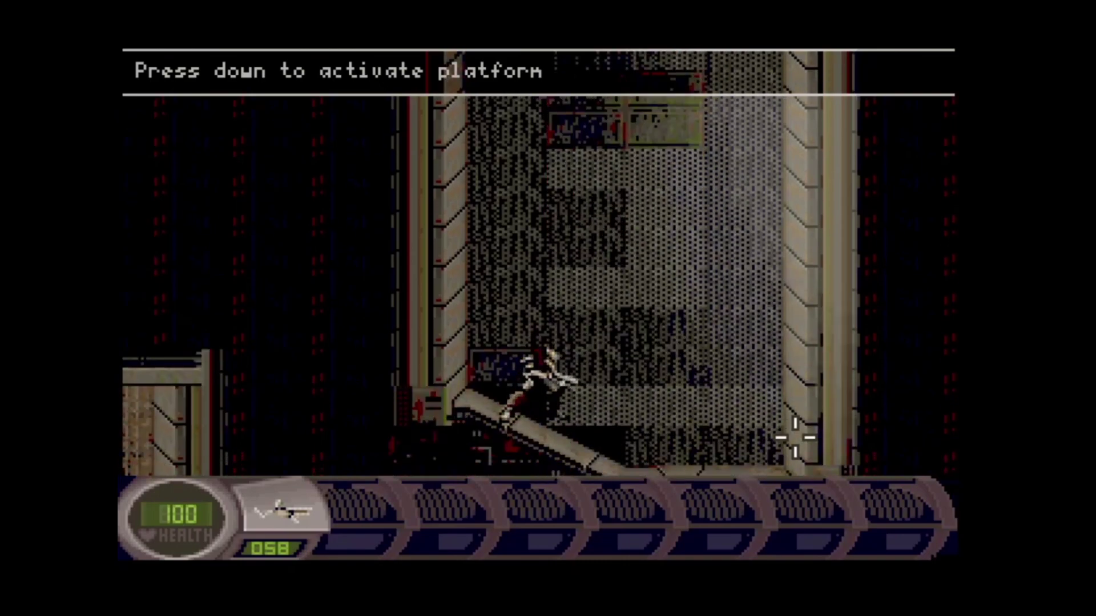
{"action": "key", "text": "Right"}
{"action": "key", "text": "Down"}
{"action": "key", "text": "Right"}
{"action": "key", "text": "Right"}
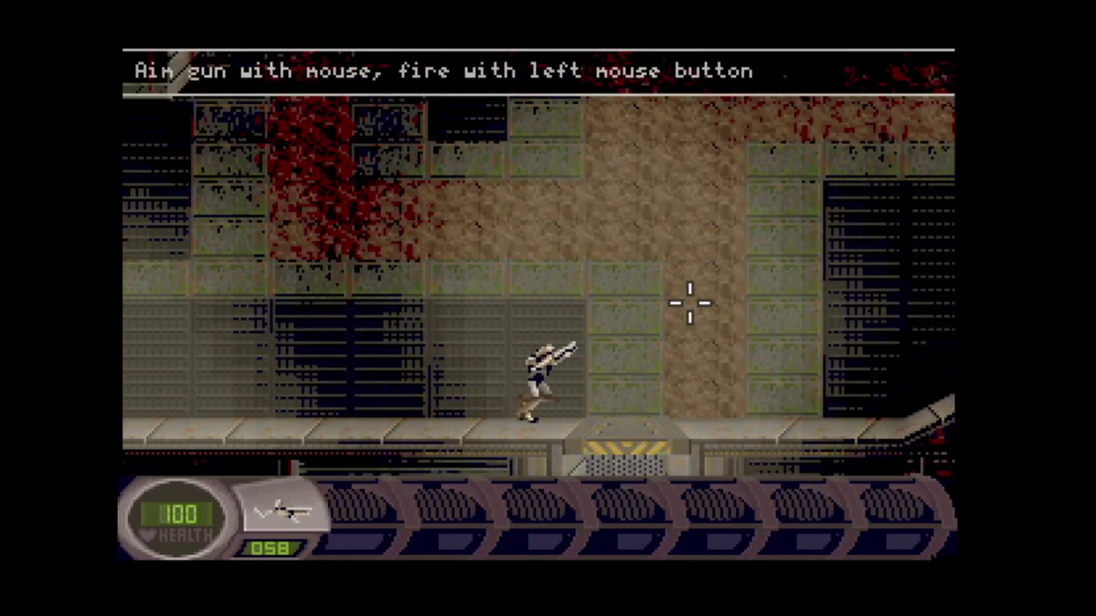
Run right over the striped floor hatch to the slope, shooting at the flying creatures.
{"action": "key", "text": "Right"}
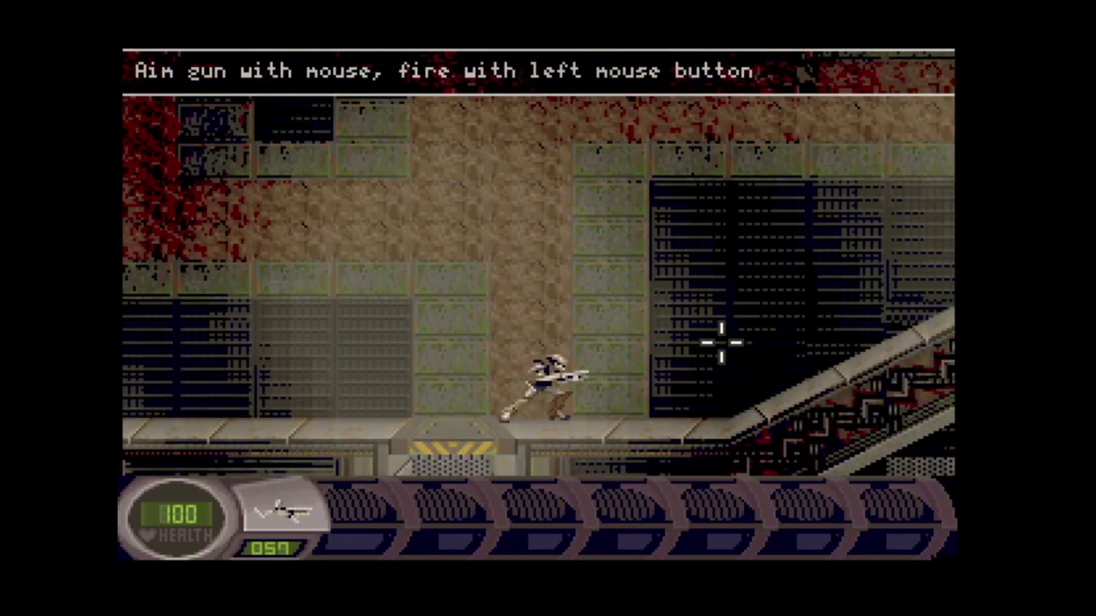
{"action": "key", "text": "Right"}
{"action": "left_click", "coordinate": [722, 343]}
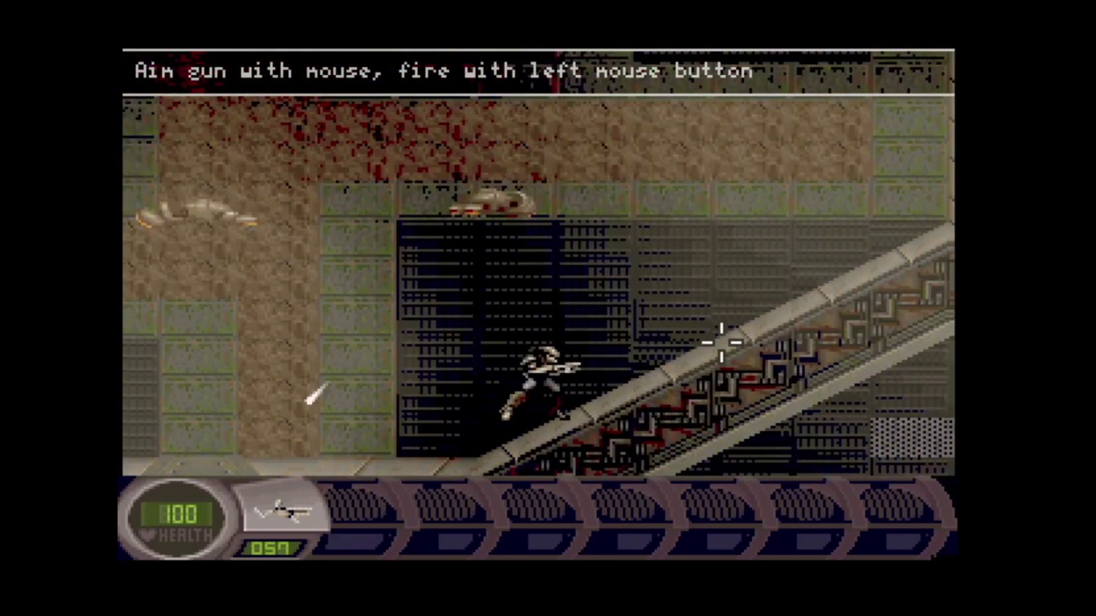
{"action": "left_click", "coordinate": [421, 360]}
{"action": "left_click", "coordinate": [421, 361]}
{"action": "left_click", "coordinate": [599, 111]}
{"action": "left_click", "coordinate": [619, 426]}
{"action": "left_click", "coordinate": [559, 196]}
{"action": "mouse_move", "coordinate": [559, 196]}
{"action": "left_mouse_down"}
{"action": "mouse_move", "coordinate": [521, 221]}
{"action": "mouse_move", "coordinate": [463, 319]}
{"action": "left_mouse_up"}
Explore the chamber below the hatch as far as its left wall, and run right to the teleporter pad.
{"action": "key", "text": "Left"}
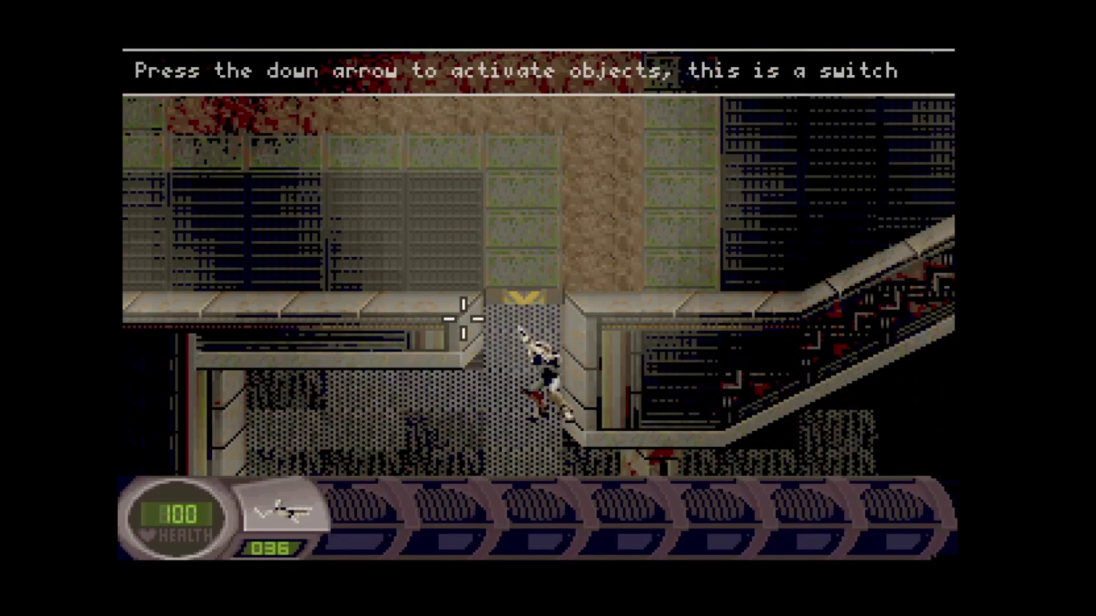
{"action": "key", "text": "Left"}
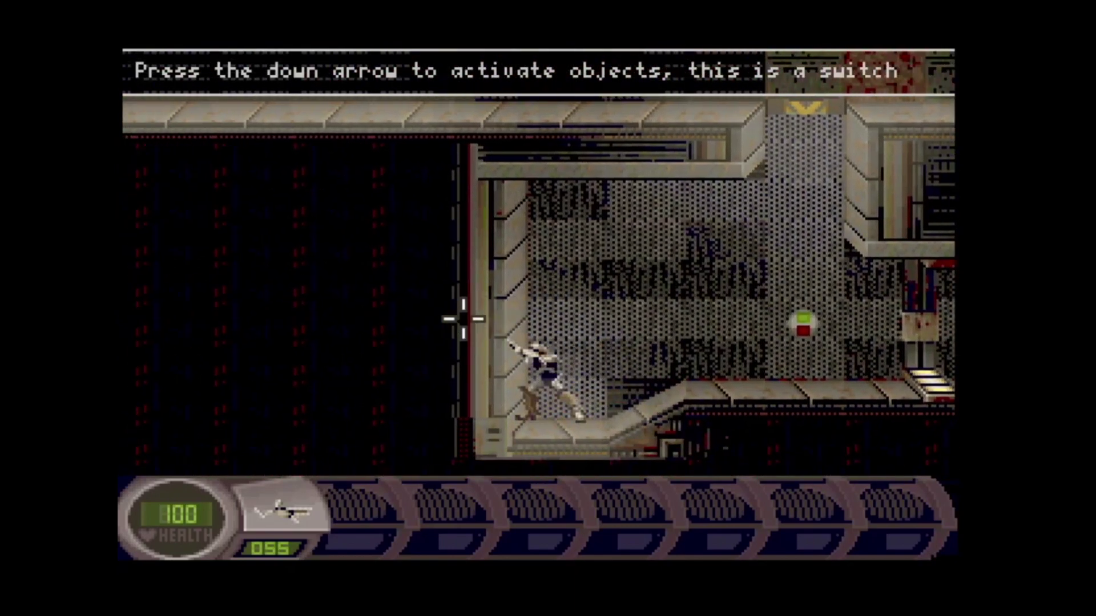
{"action": "key", "text": "Right"}
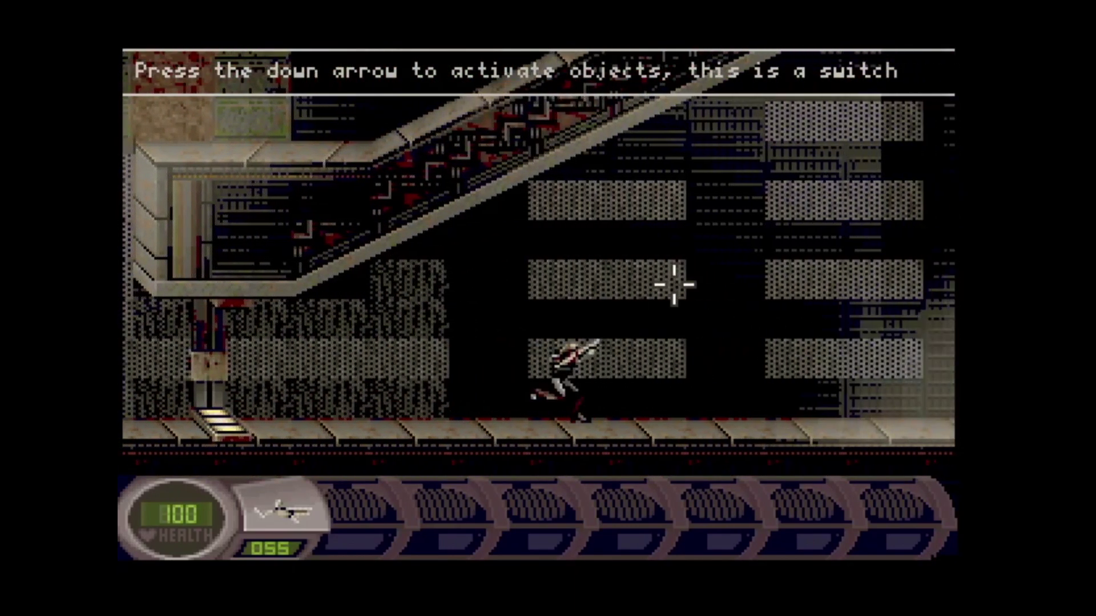
{"action": "key", "text": "Right"}
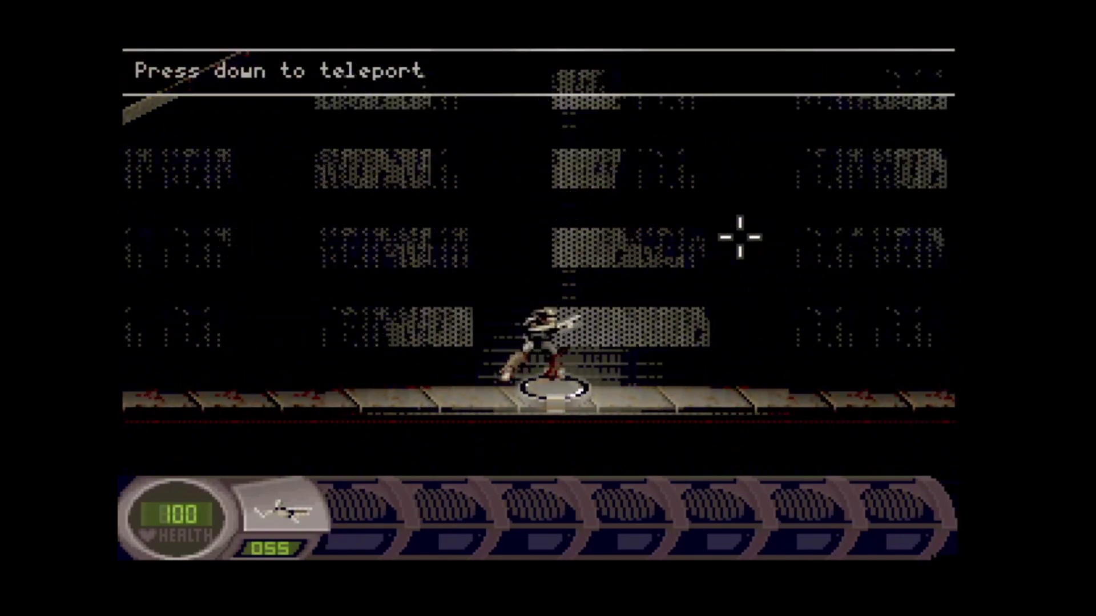
Teleport to the upper ledge and back, use the pad again, and head right off the ledge.
{"action": "key", "text": "Down"}
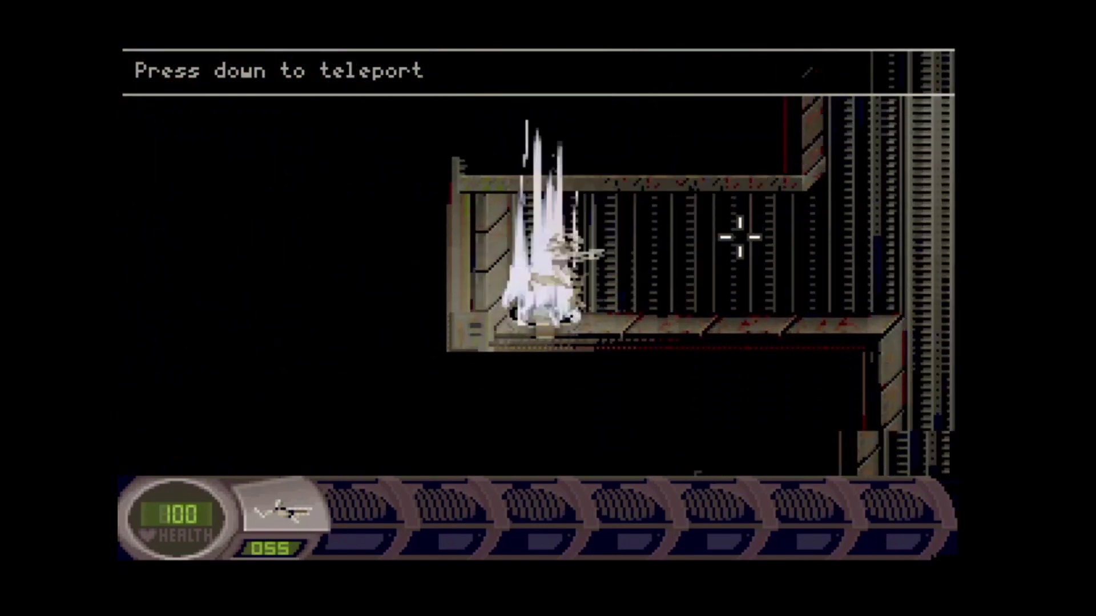
{"action": "key", "text": "Left"}
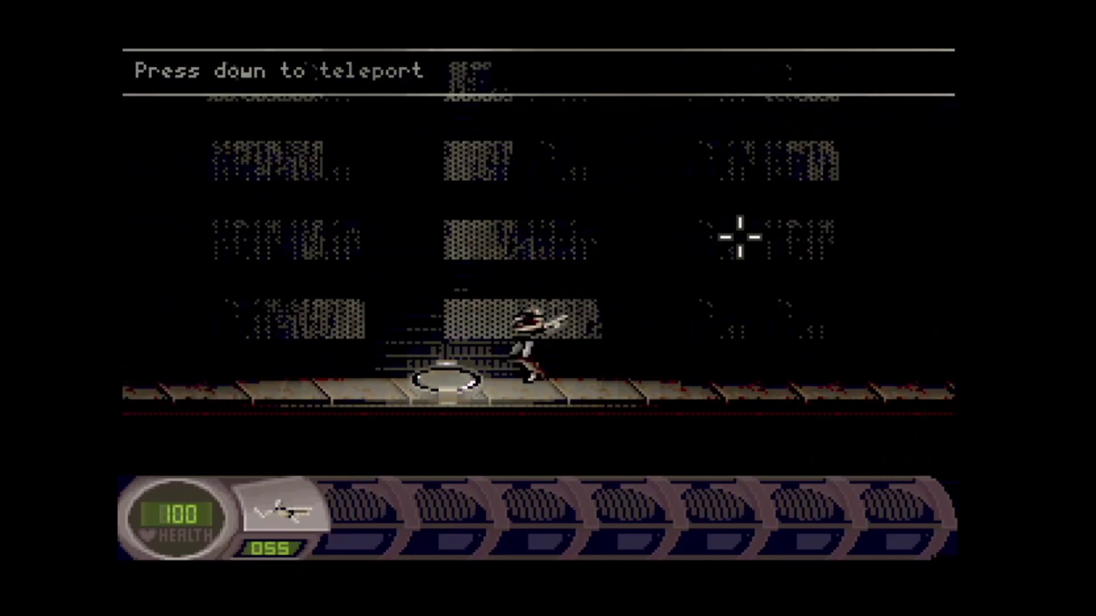
{"action": "key", "text": "Left"}
{"action": "key", "text": "Down"}
{"action": "key", "text": "Right"}
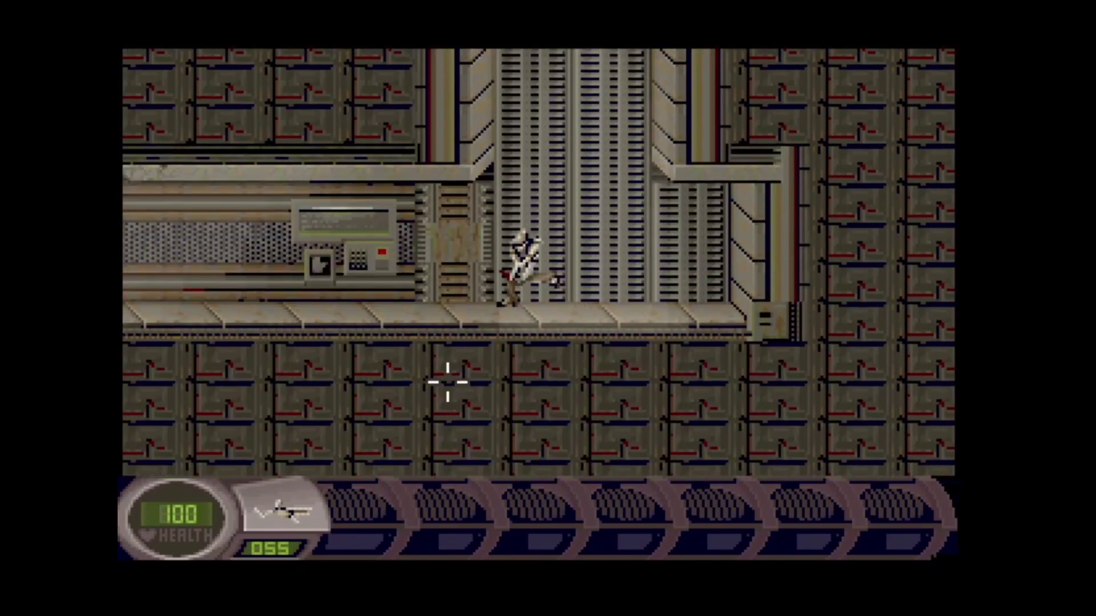
Run left to the save console and save the game in slot 1.
{"action": "key", "text": "Left"}
{"action": "left_click", "coordinate": [120, 414]}
{"action": "key", "text": "Down"}
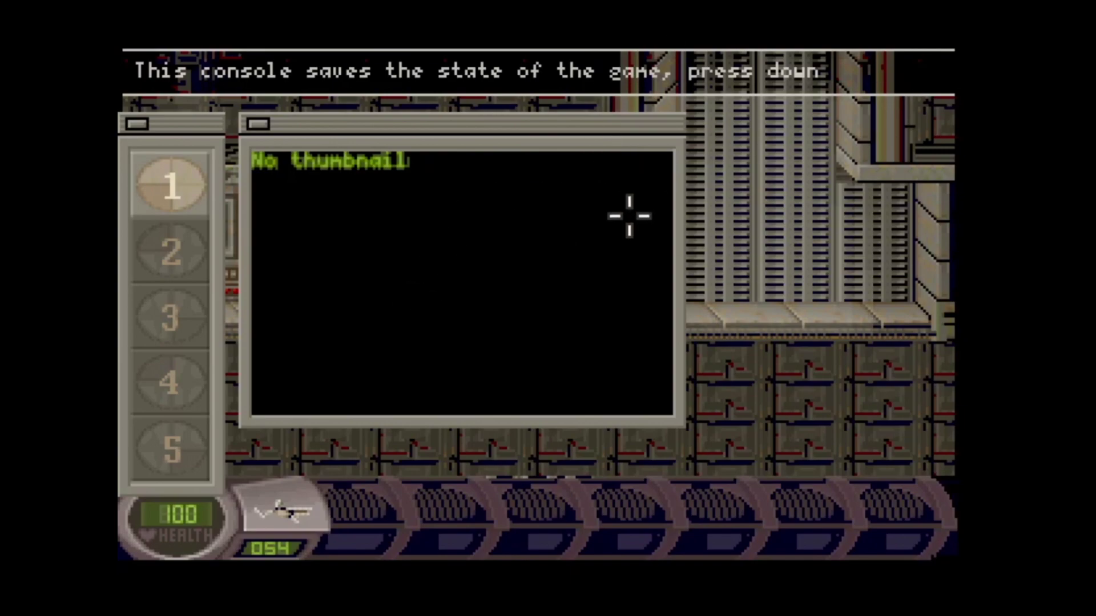
{"action": "key", "text": "Down"}
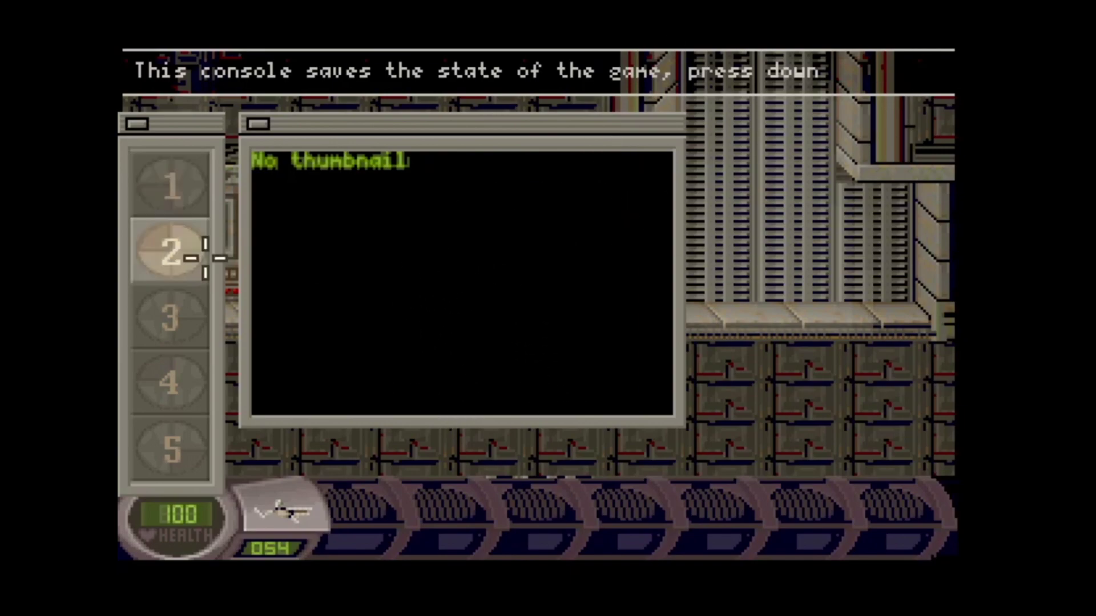
{"action": "left_click", "coordinate": [164, 179]}
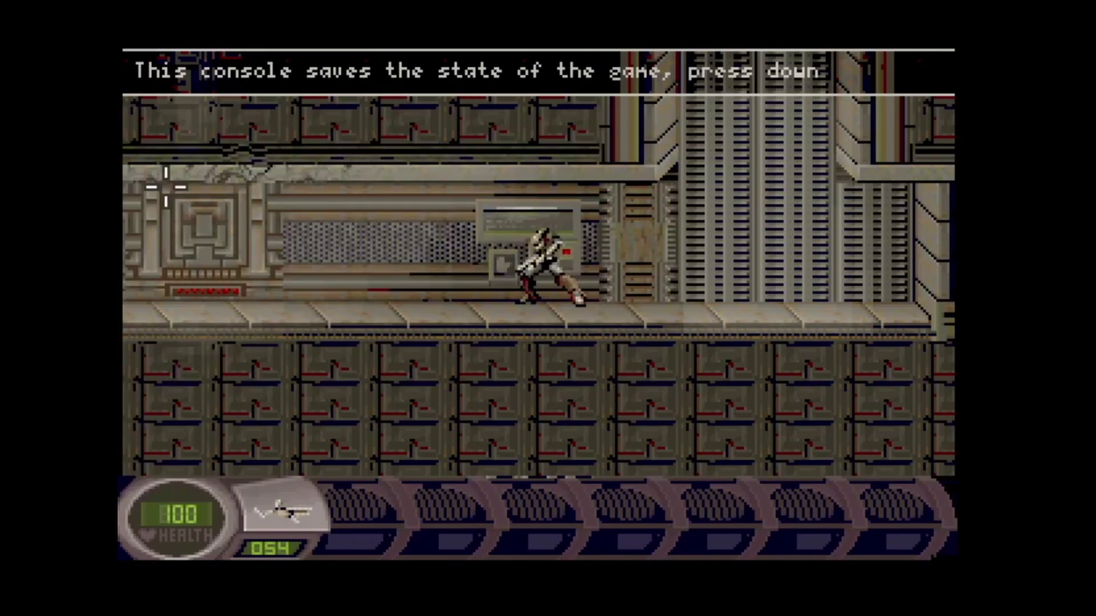
Run left past the special power pickup and down the slope to the lower hall, firing ahead.
{"action": "key", "text": "Left"}
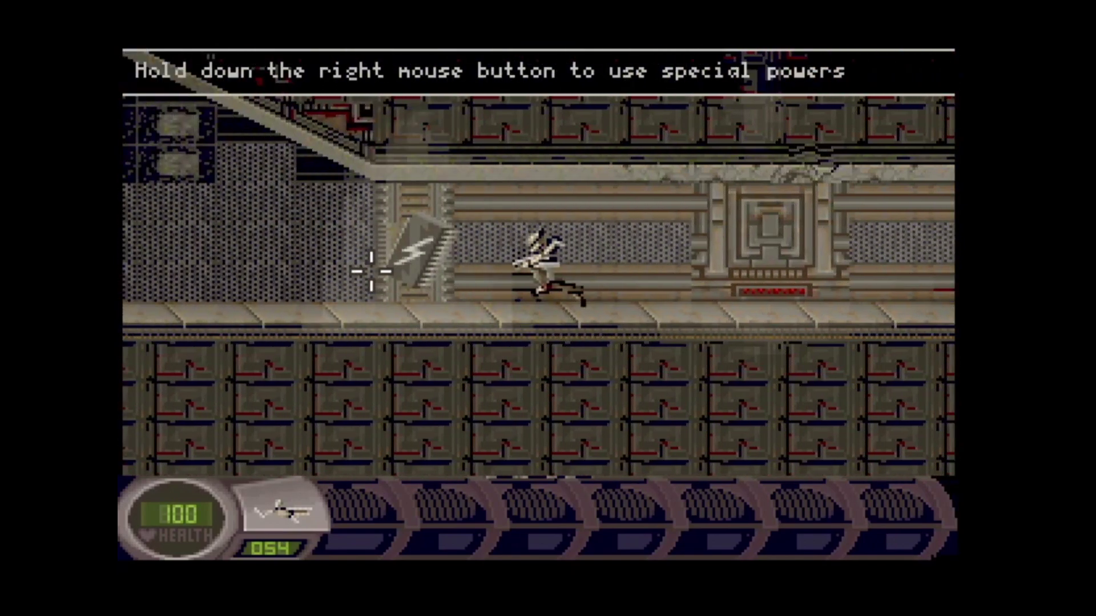
{"action": "left_click", "coordinate": [371, 271]}
{"action": "key", "text": "Left"}
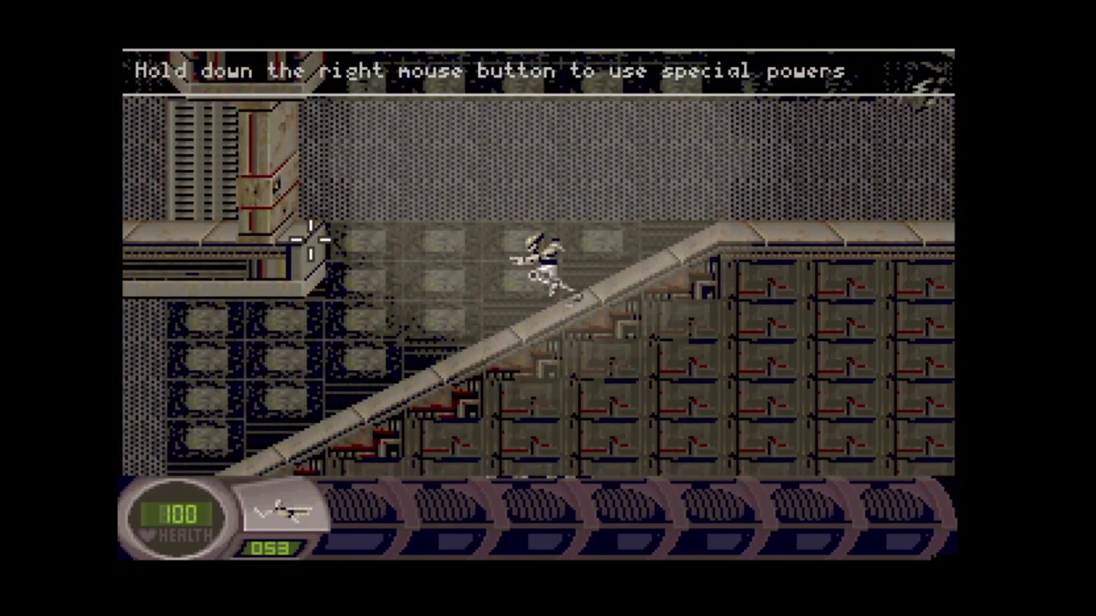
{"action": "left_click", "coordinate": [311, 239]}
{"action": "key", "text": "Left"}
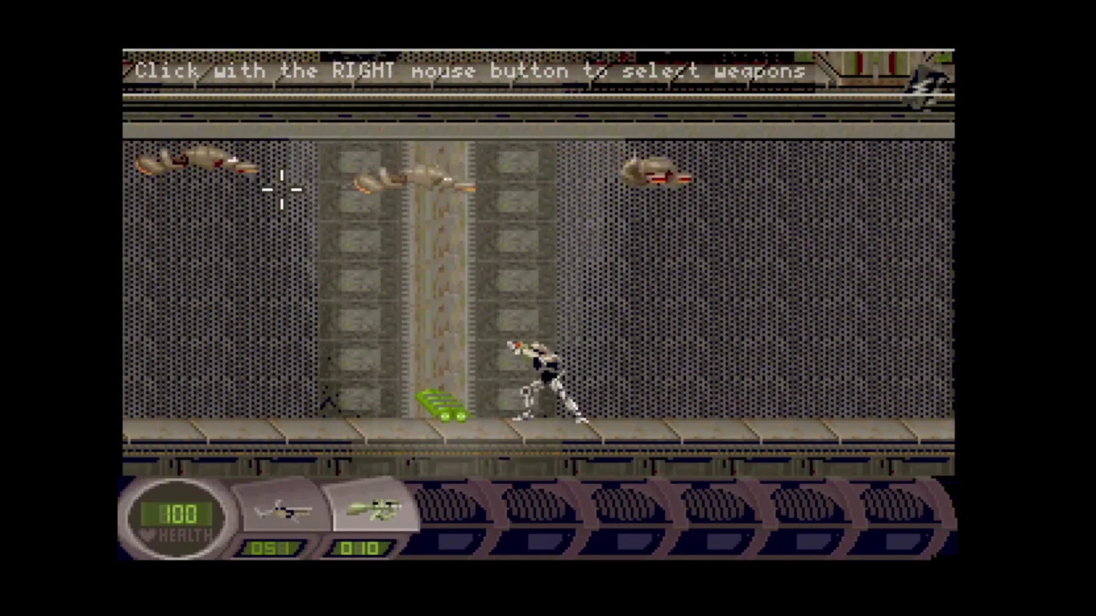
Fire the grenade launcher repeatedly at the flying creatures in the lower hall.
{"action": "left_click", "coordinate": [281, 189]}
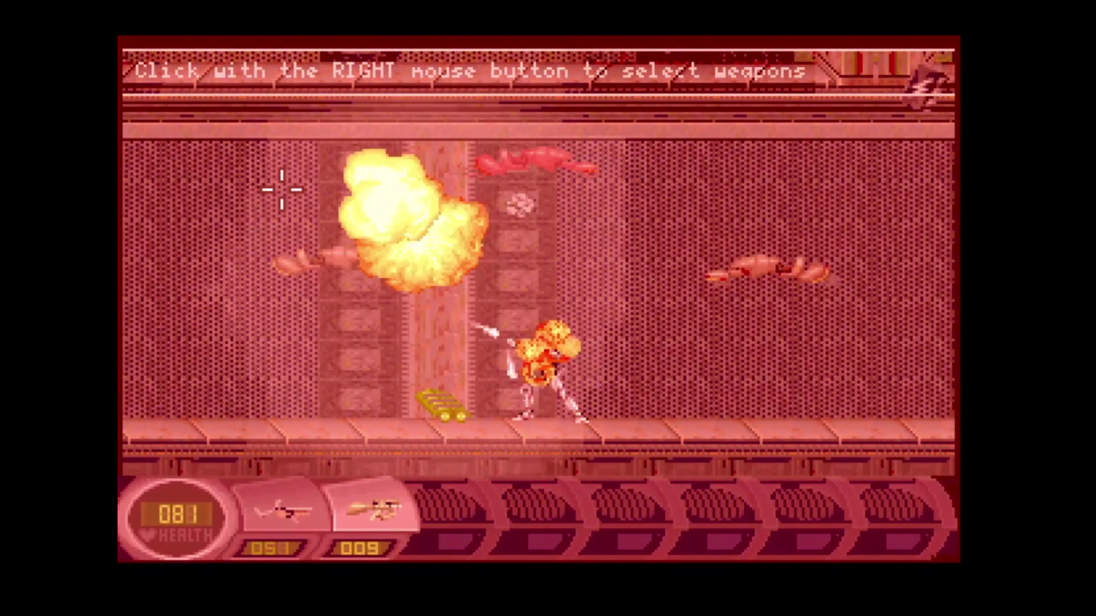
{"action": "left_click", "coordinate": [282, 189]}
{"action": "left_click", "coordinate": [281, 189]}
{"action": "left_click", "coordinate": [282, 189]}
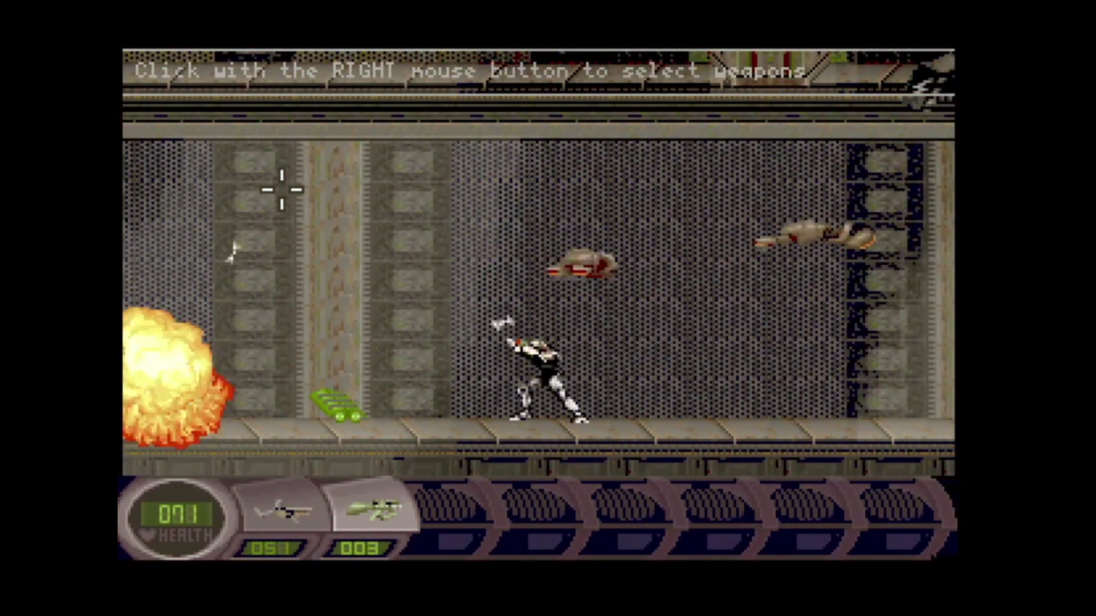
{"action": "left_click", "coordinate": [430, 255]}
Switch to the first gun and shoot while running left, collecting the green grenades and red ammo pack.
{"action": "right_click", "coordinate": [340, 352]}
{"action": "left_click", "coordinate": [337, 352]}
{"action": "key", "text": "Left"}
{"action": "key", "text": "Left"}
{"action": "left_click", "coordinate": [337, 351]}
{"action": "left_click", "coordinate": [338, 351]}
{"action": "left_click", "coordinate": [340, 353]}
{"action": "key", "text": "Left"}
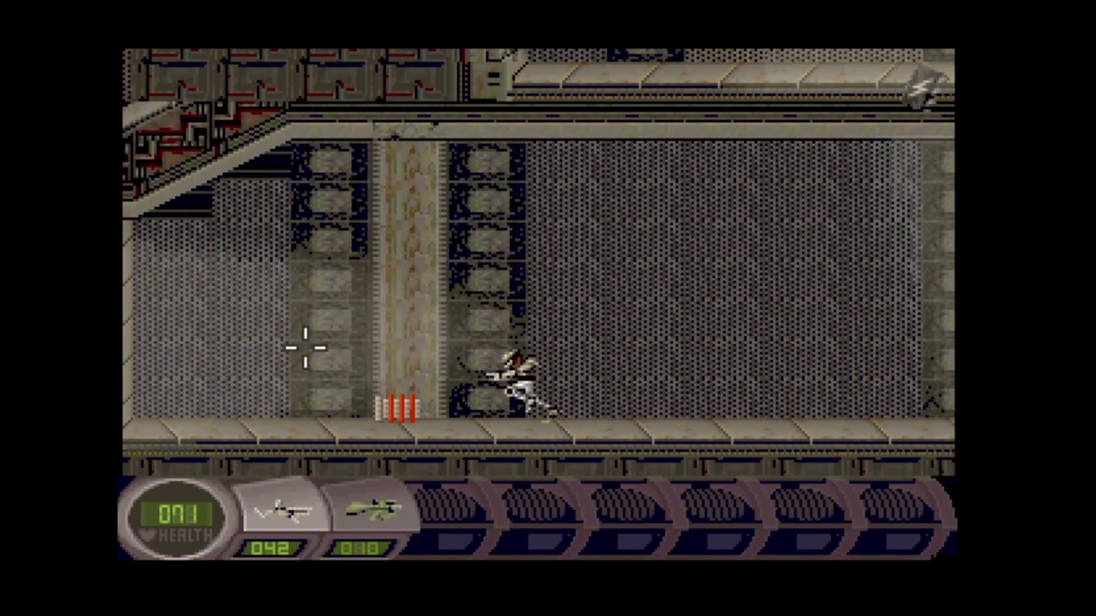
Run back right along the lower hall to the ramp, and quit the game to the Windows desktop.
{"action": "key", "text": "Right"}
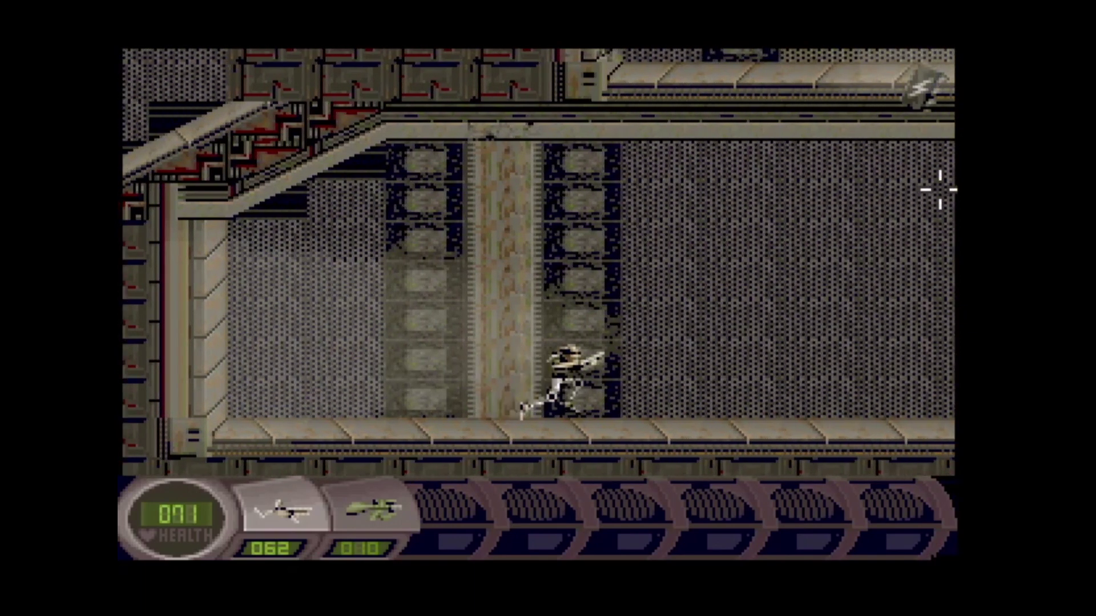
{"action": "key", "text": "Right"}
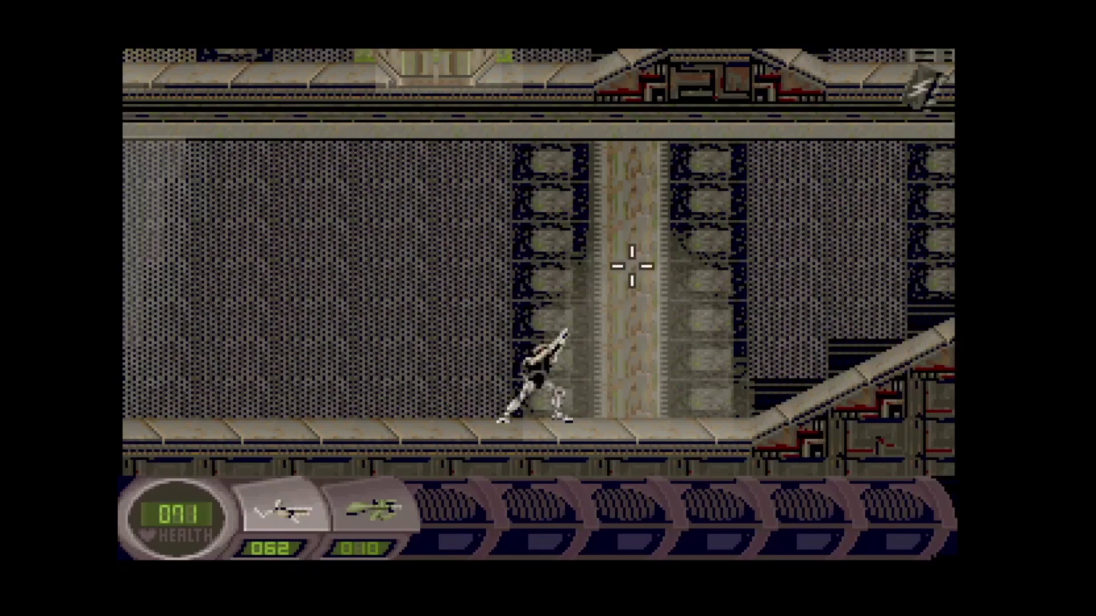
{"action": "key", "text": "alt+F4"}
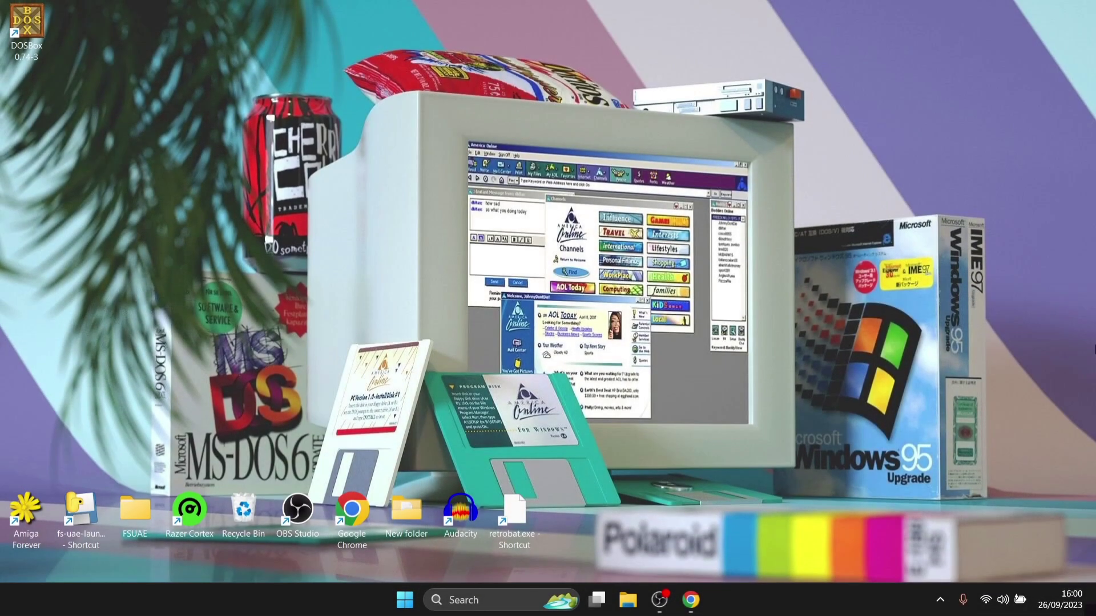